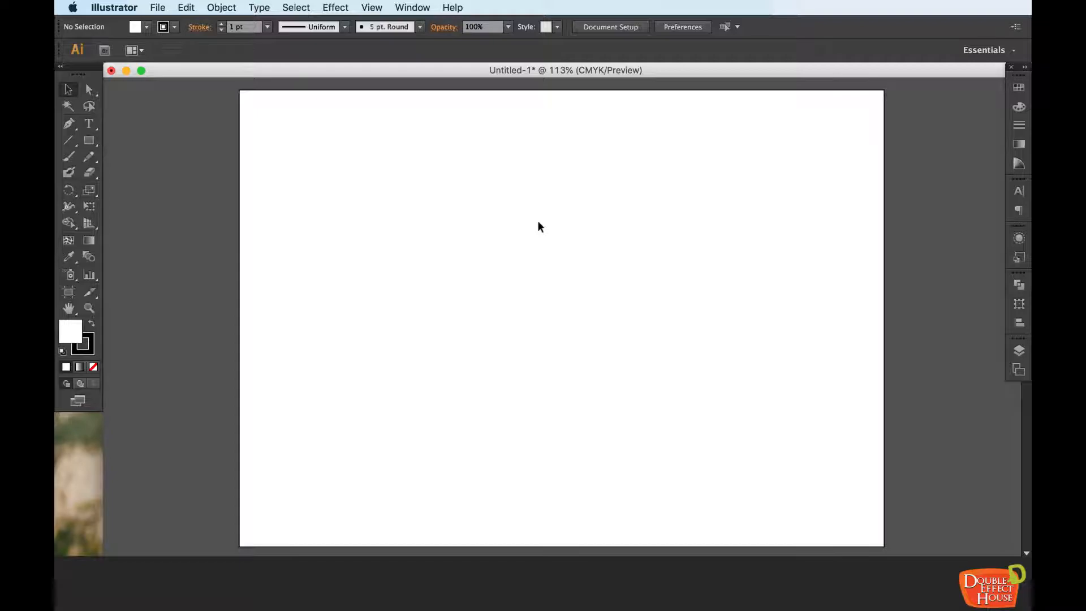
Step: Add the point text "Hello" to the upper part of the artboard and select it as an object
left_click(88, 126)
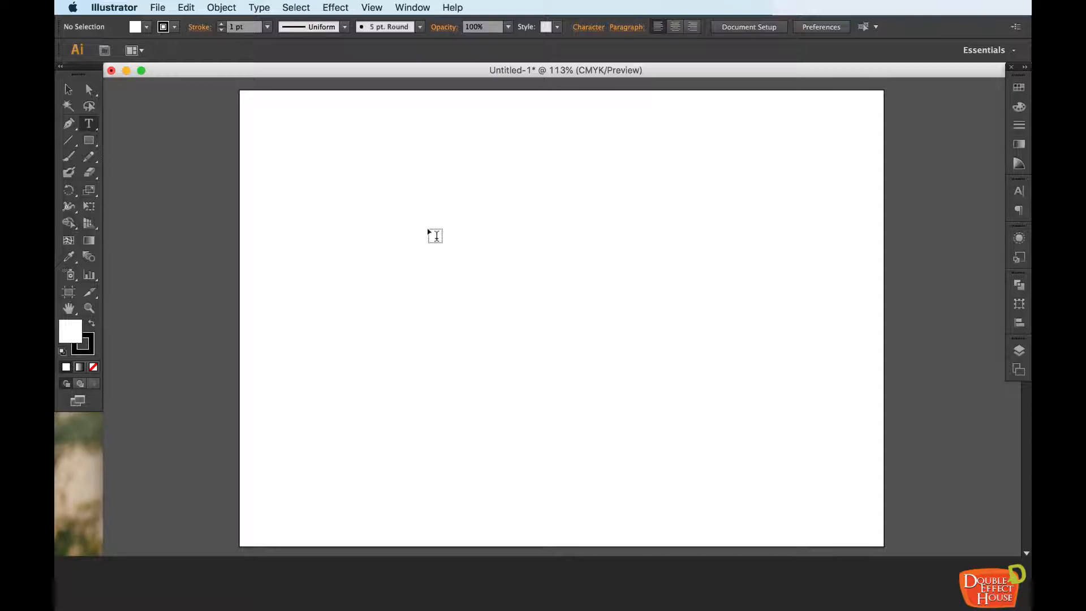
left_click(427, 227)
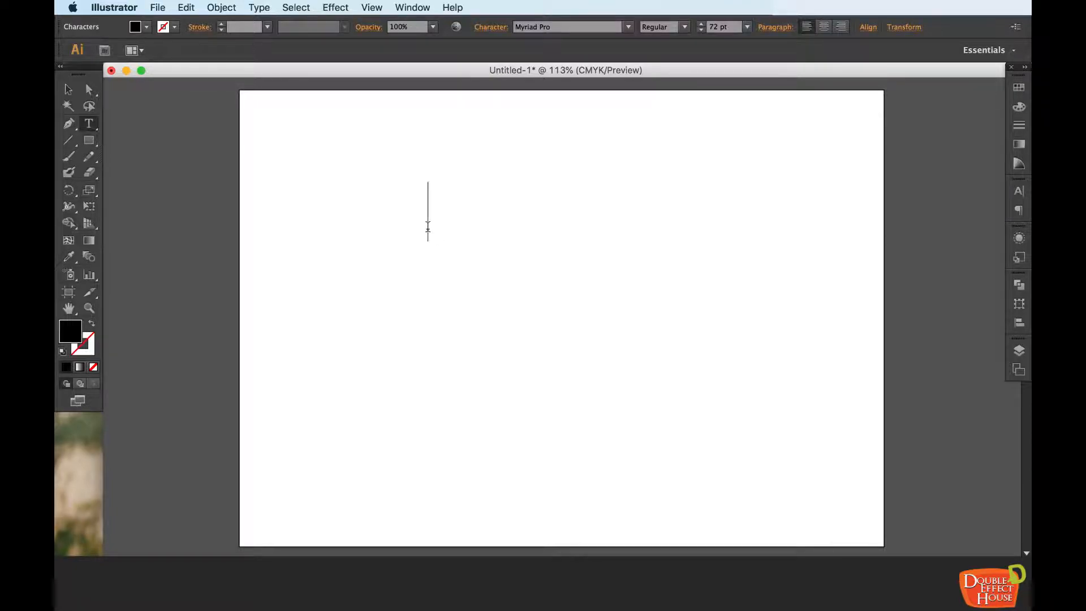
type("Hello")
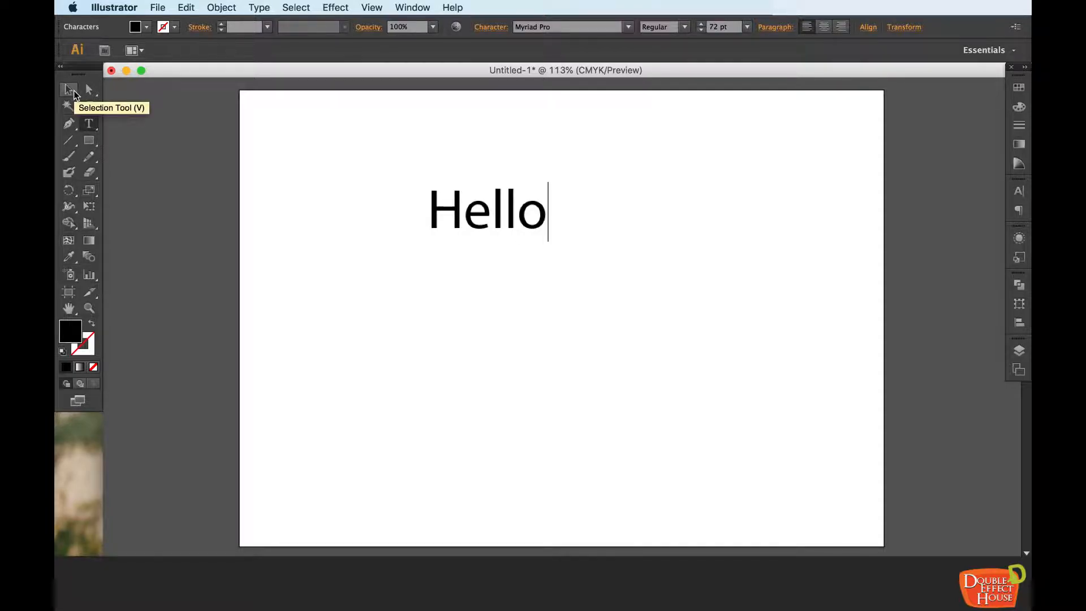
left_click(74, 92)
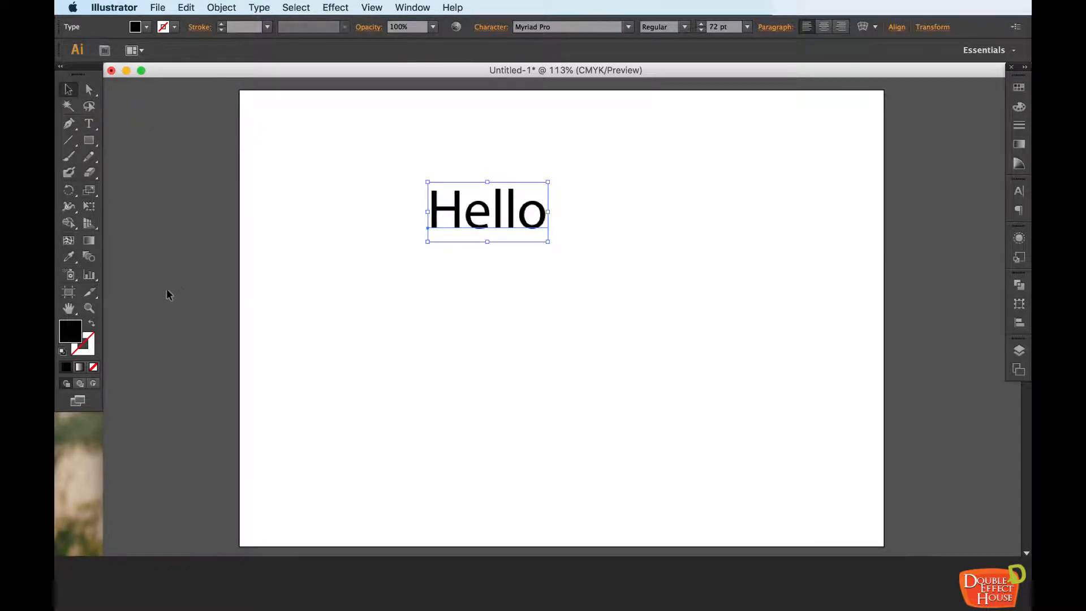
Step: Change the fill color of the "Hello" text to bright yellow, hex E8F90B
double_click(72, 332)
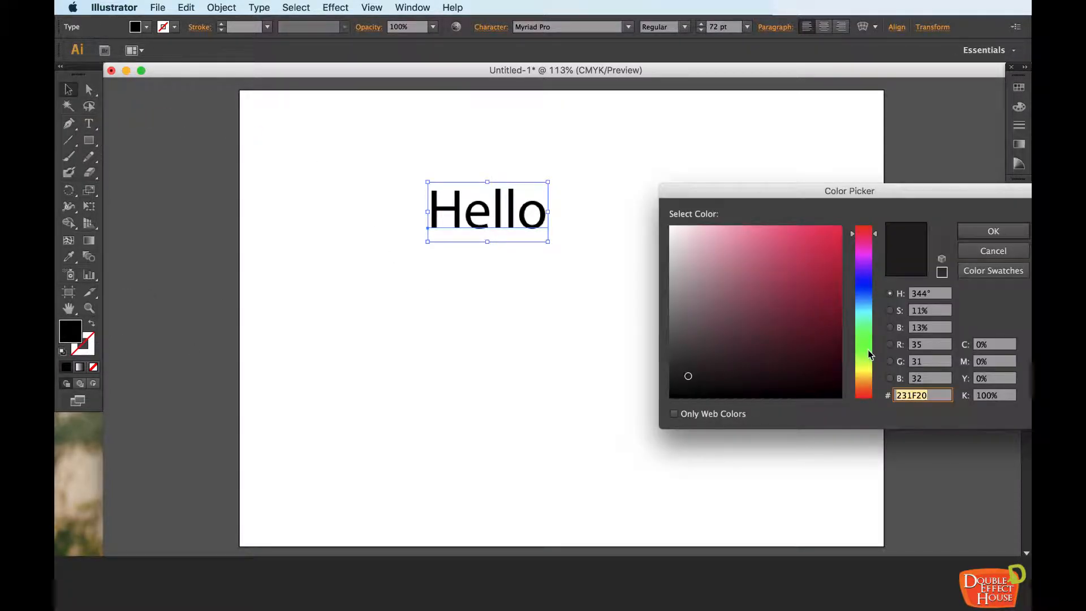
left_click(865, 368)
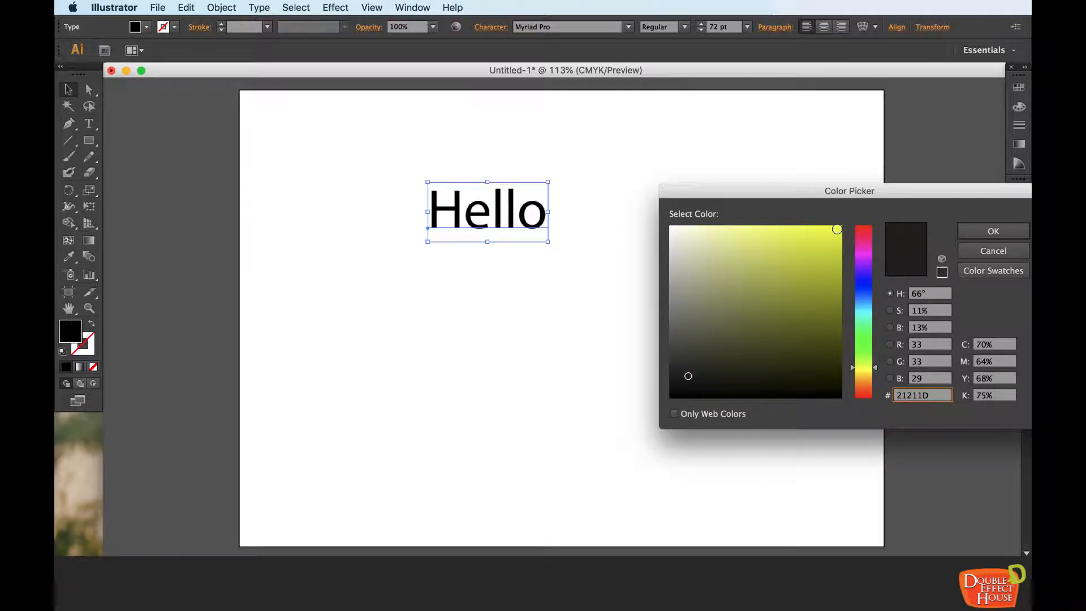
left_click(833, 229)
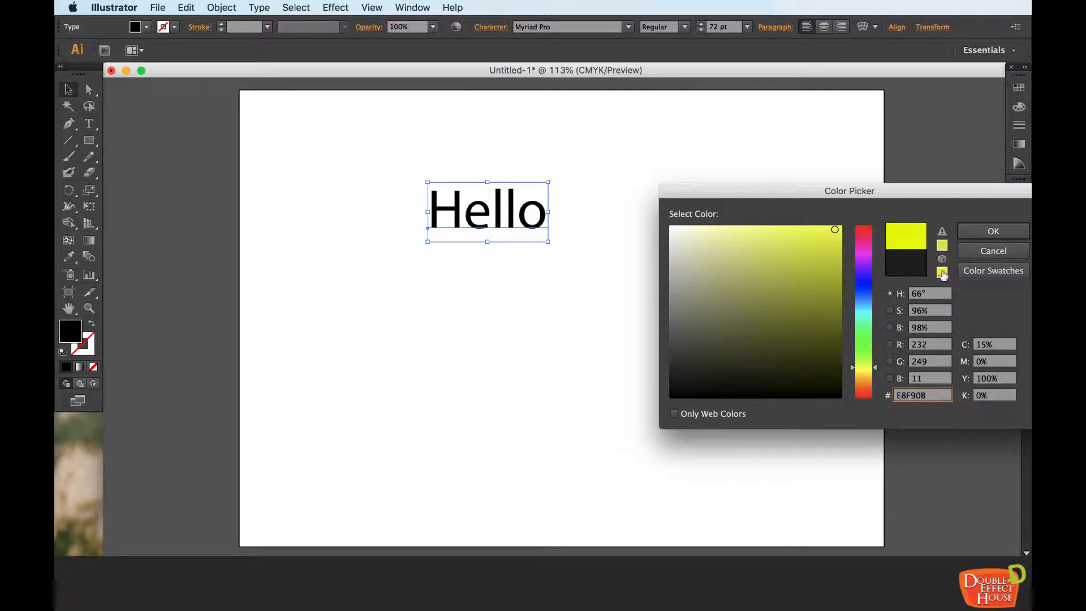
left_click(993, 231)
Step: Enlarge the "Hello" text to about 229 pt and move it to the middle of the artboard
left_click_drag(548, 243, 776, 395)
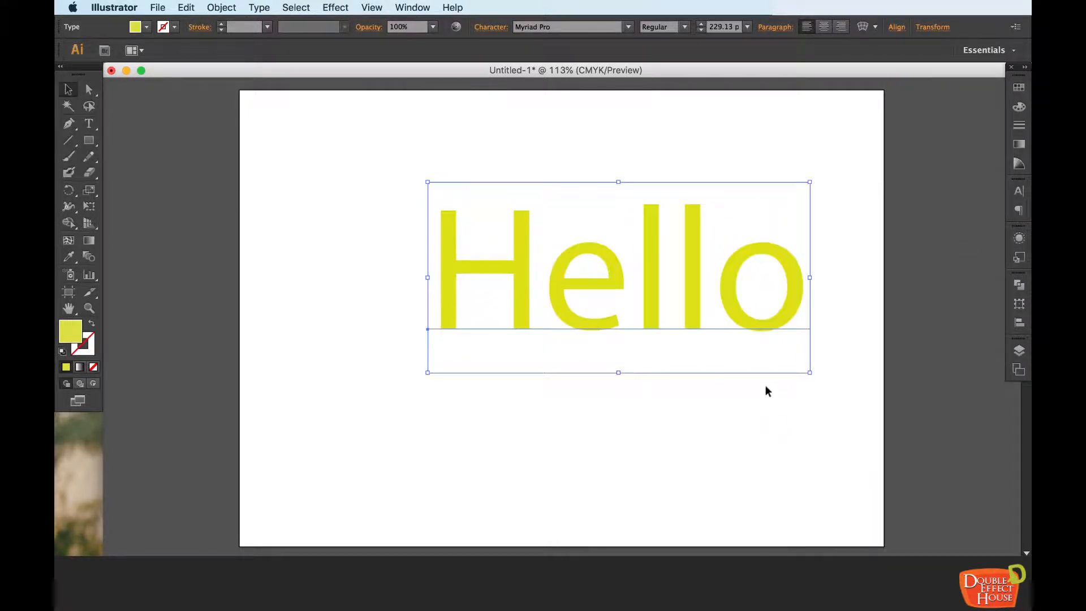
left_click_drag(723, 290, 672, 311)
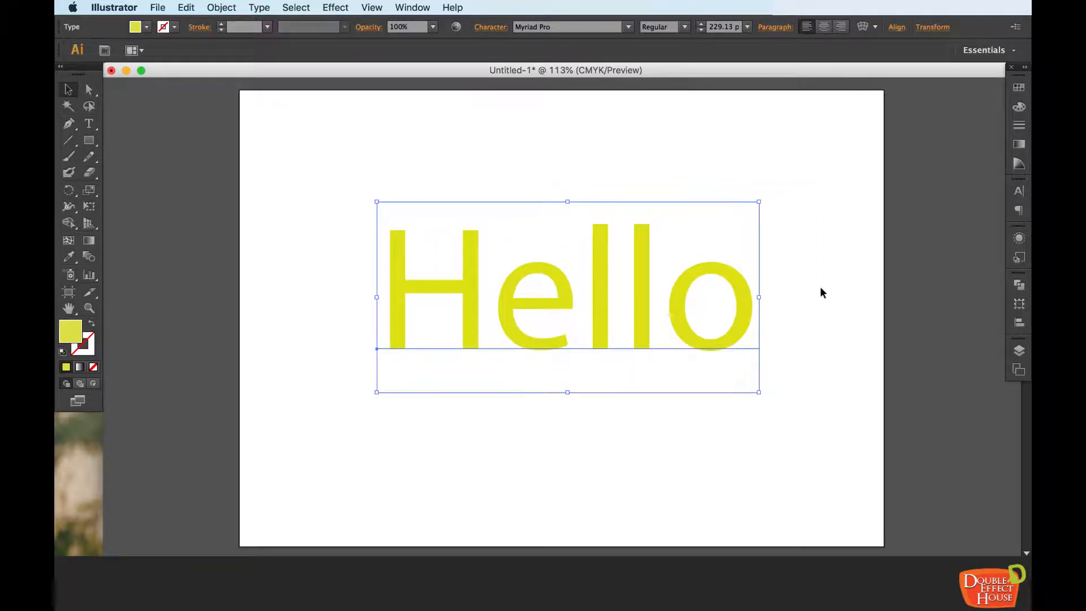
left_click(821, 289)
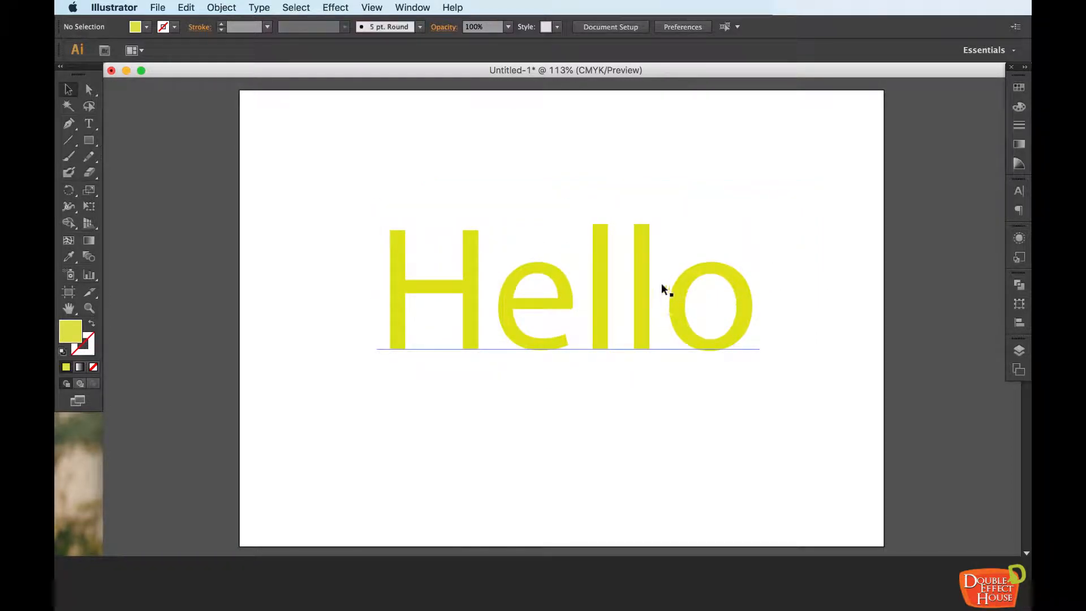
left_click_drag(642, 286, 632, 294)
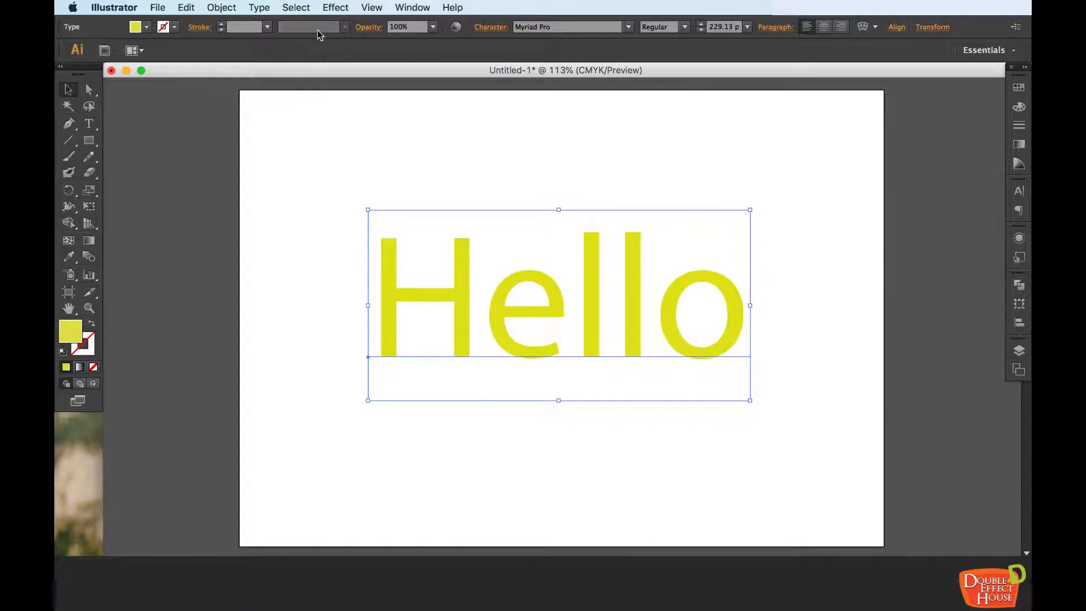
Step: Start the 3D Extrude & Bevel effect on the "Hello" text with the preview turned on and the artwork uncovered
left_click(327, 6)
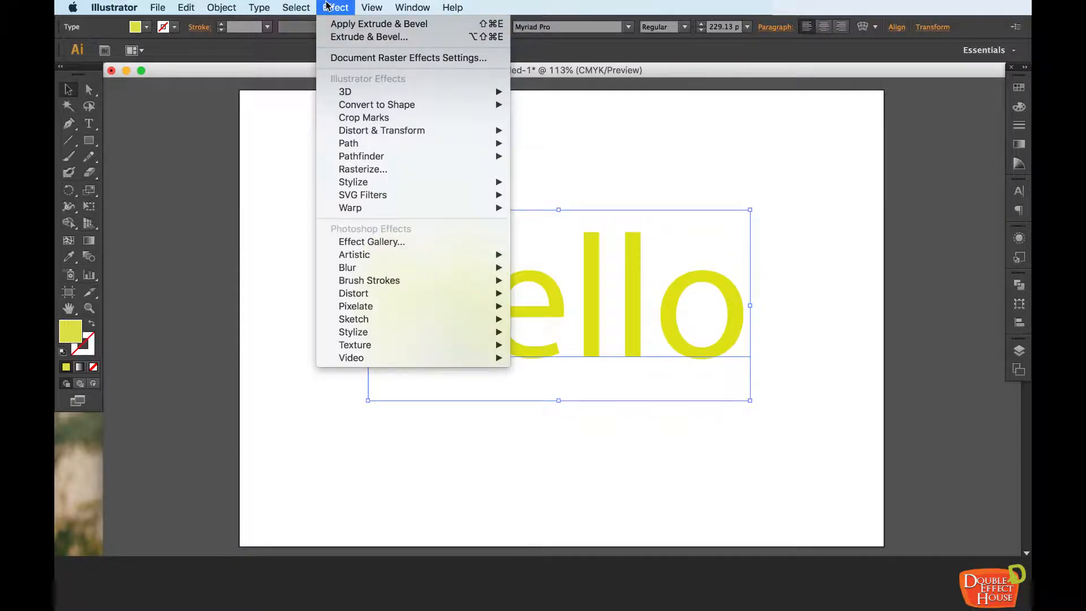
mouse_move(347, 91)
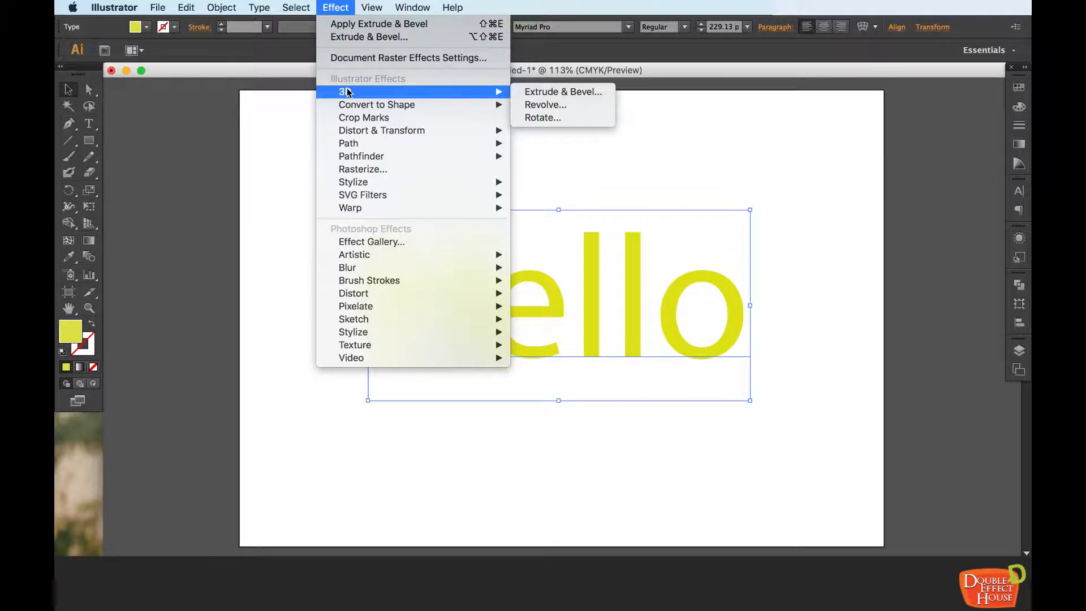
left_click(538, 93)
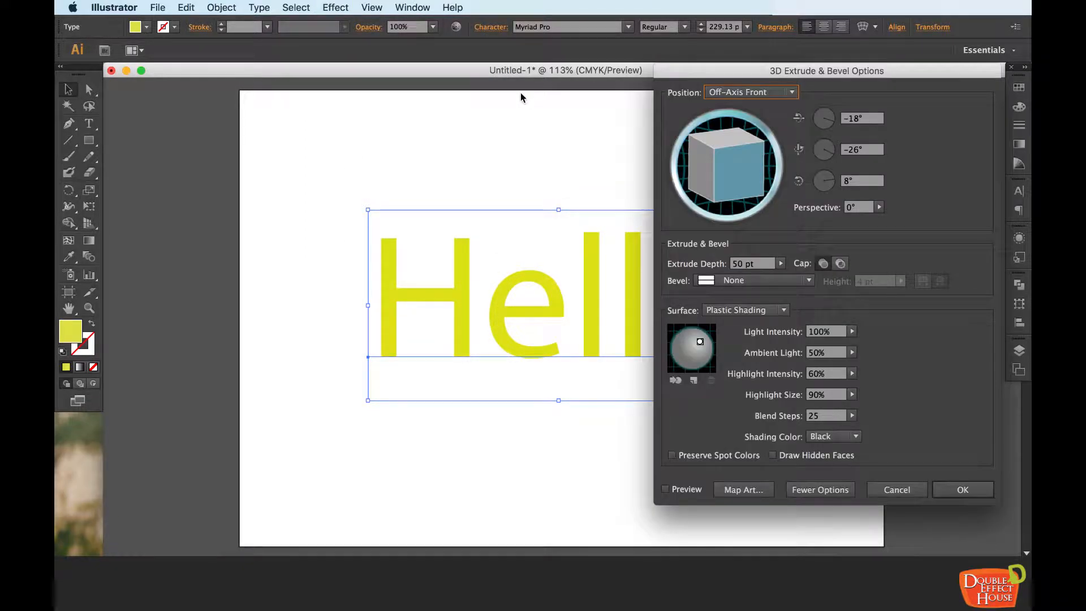
mouse_move(775, 70)
left_mouse_down()
mouse_move(774, 83)
mouse_move(787, 78)
left_mouse_up()
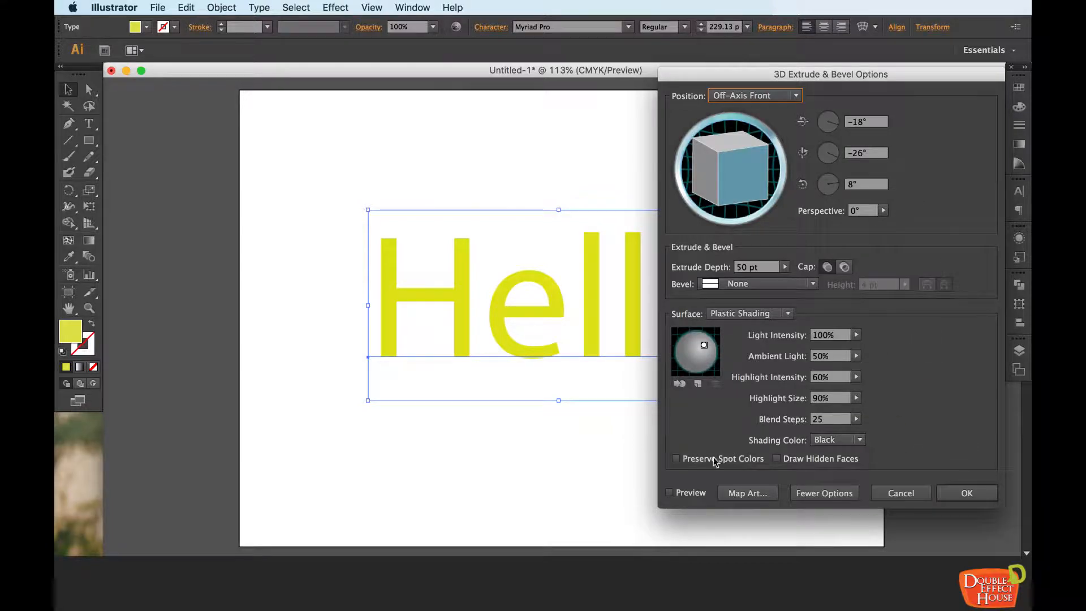
left_click(669, 492)
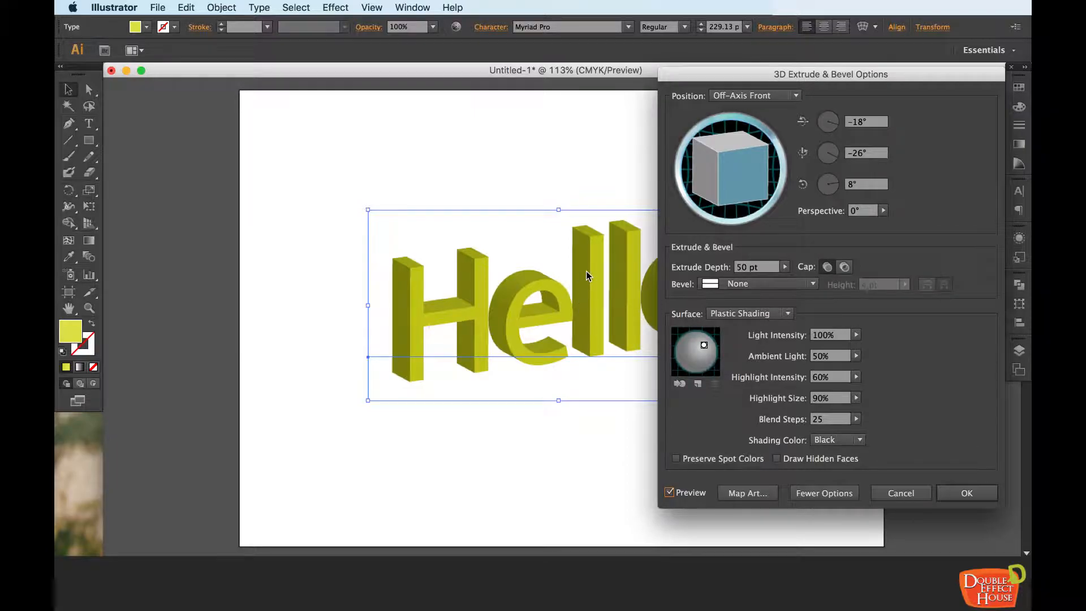
left_click_drag(761, 80, 784, 81)
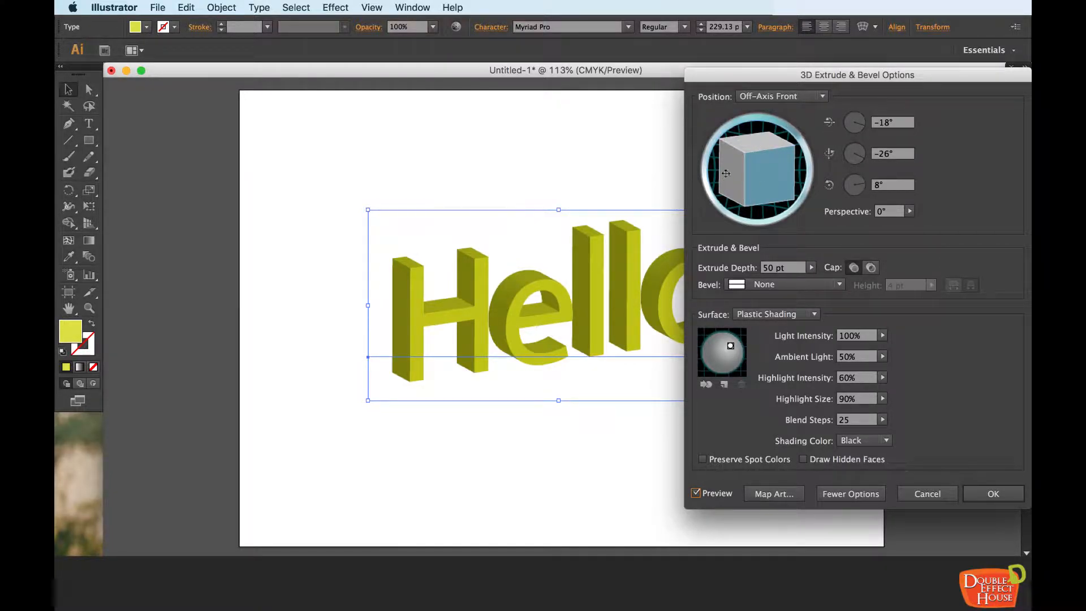
Step: Rotate the extruded text to about -9°, -28° and 2°, keeping Plastic Shading as its surface
left_click_drag(747, 147, 760, 168)
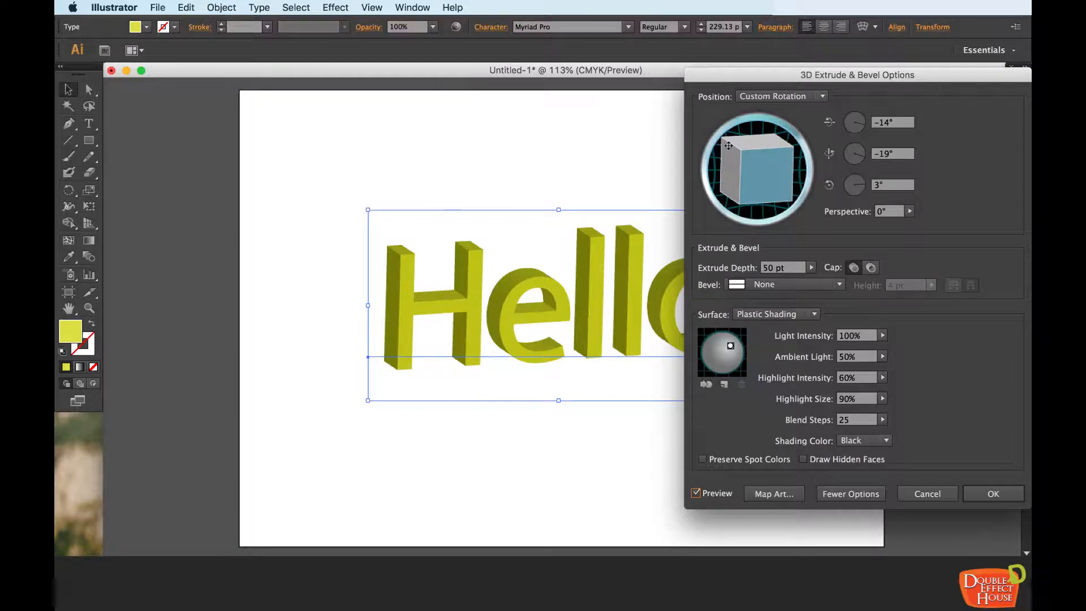
mouse_move(757, 143)
left_mouse_down()
mouse_move(768, 174)
mouse_move(755, 171)
left_mouse_up()
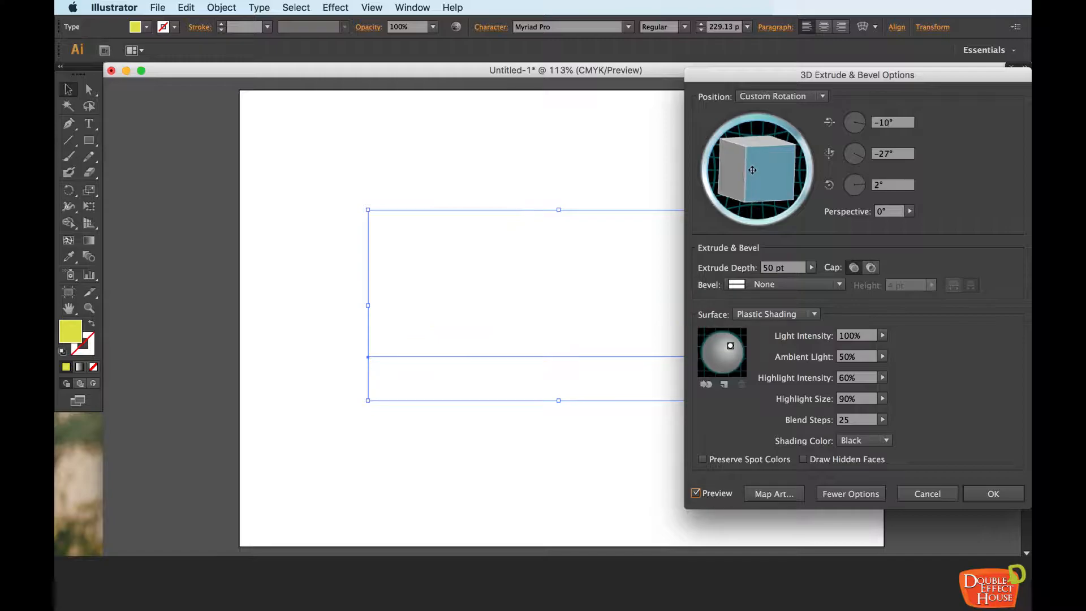
left_click(768, 315)
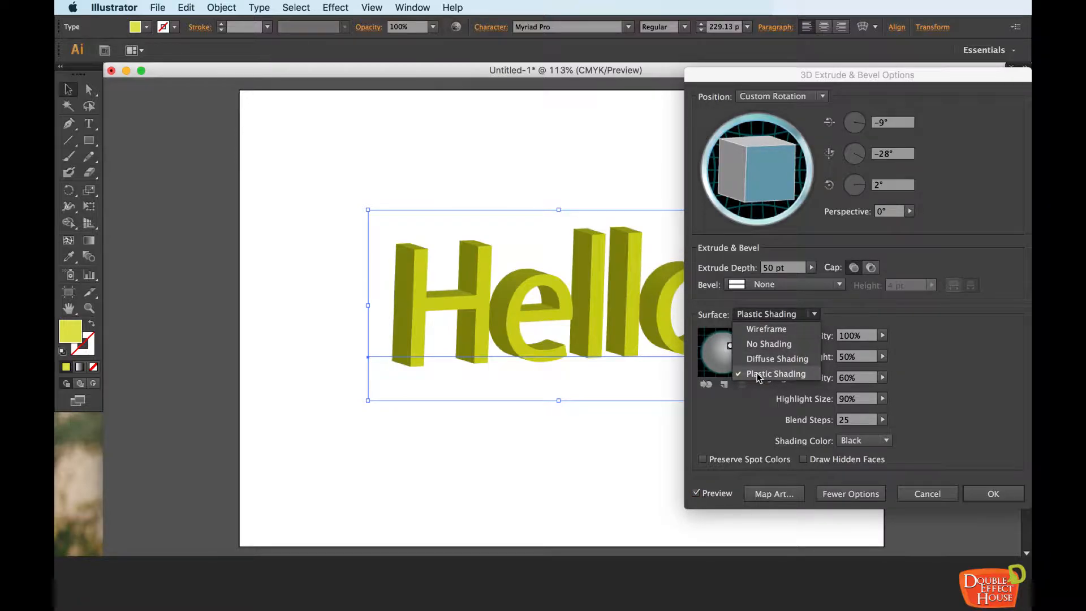
left_click(917, 360)
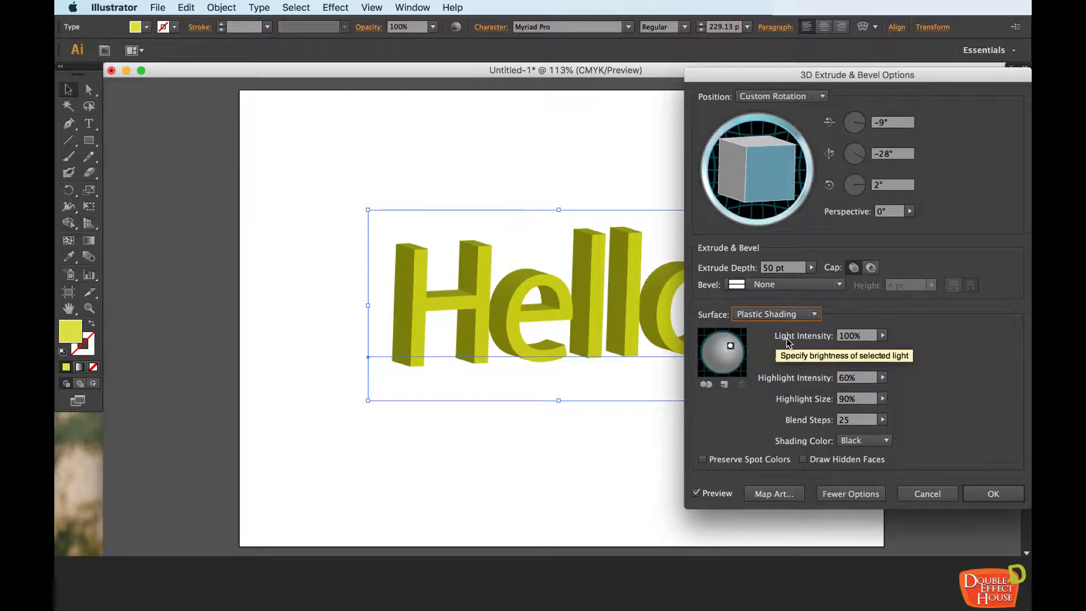
Step: Keep the light intensity at 100% and set the ambient light to 67%
left_click(882, 336)
mouse_move(884, 352)
left_mouse_down()
mouse_move(849, 353)
mouse_move(892, 350)
left_mouse_up()
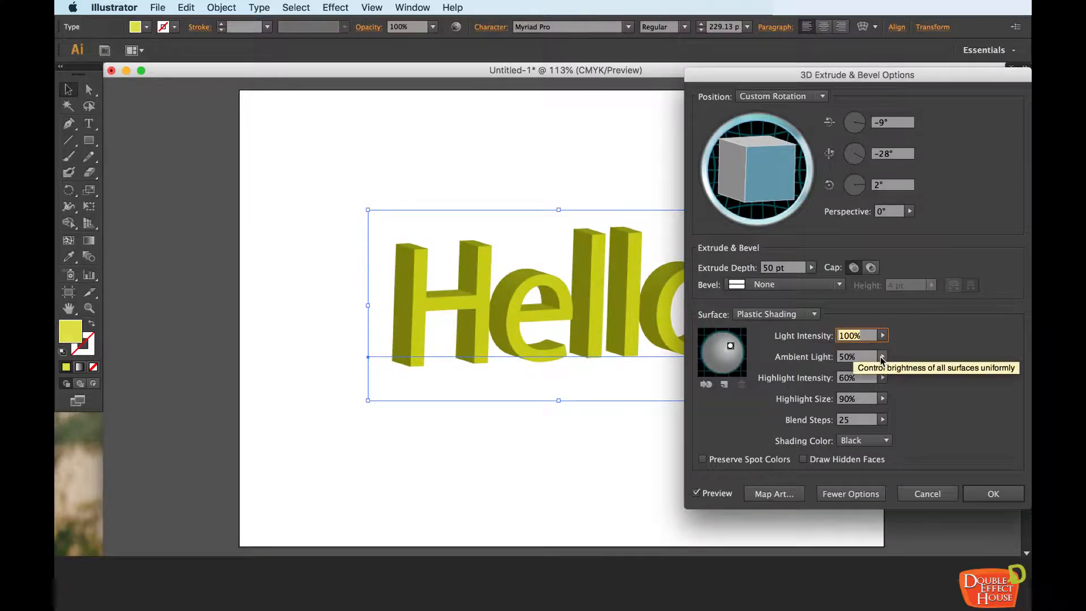
left_click(882, 356)
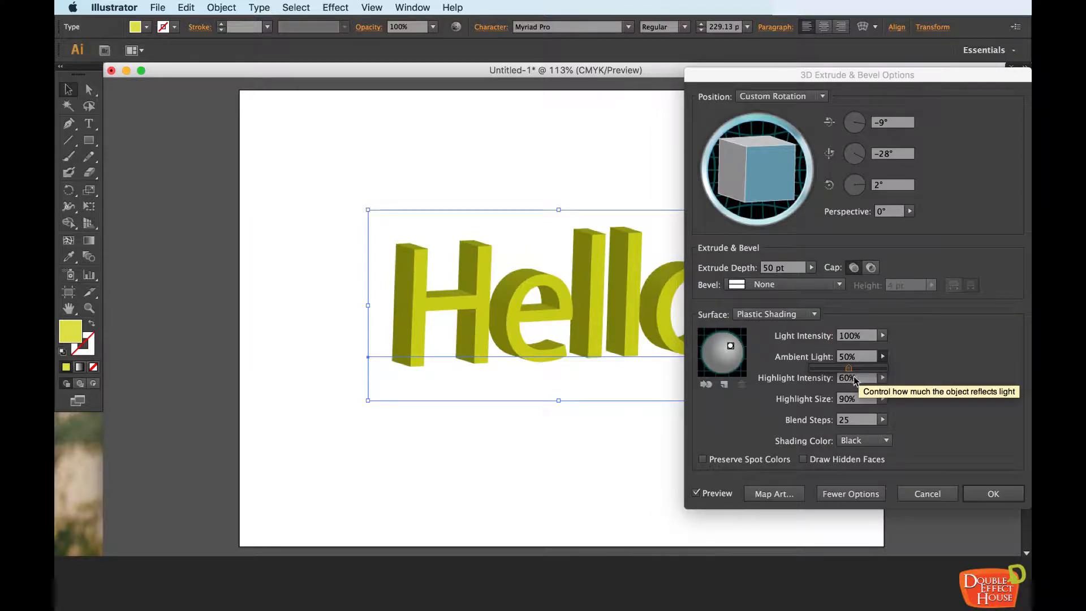
left_click_drag(849, 373, 860, 372)
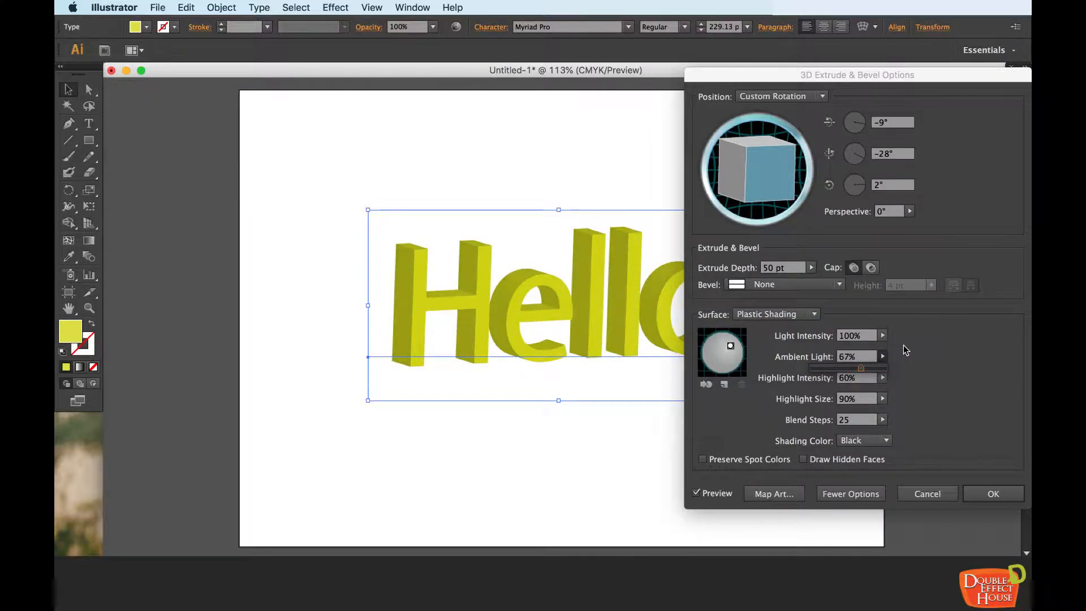
left_click(905, 350)
Step: Set the blend steps of the surface shading to 256
left_click(863, 419)
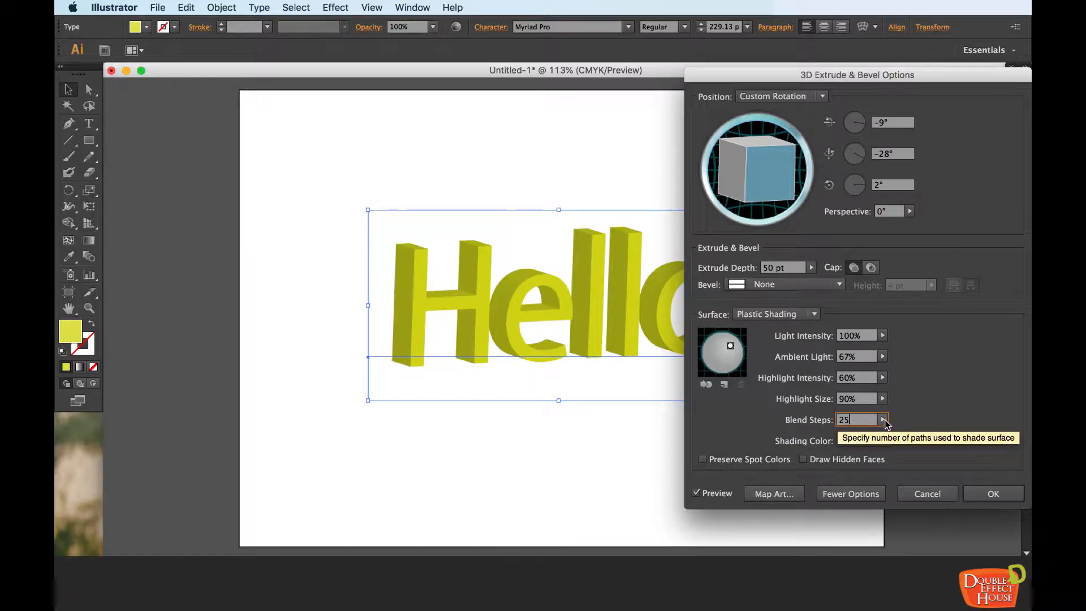
left_click(882, 419)
left_click_drag(819, 436, 907, 418)
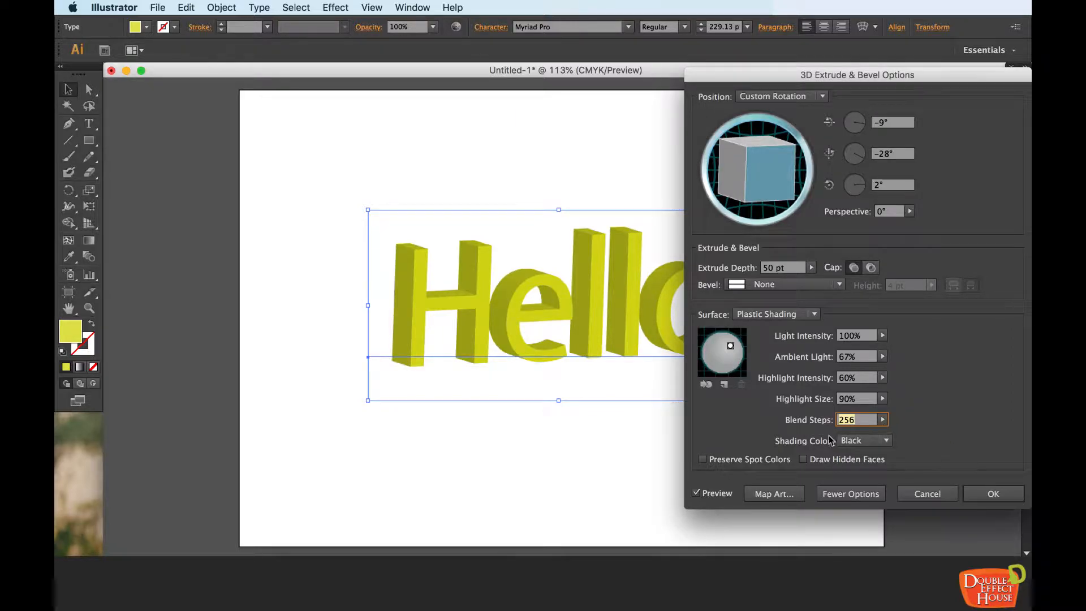
Step: Try the shading color None, and set a custom bright green shading color, hex 25FF06, instead
left_click(864, 443)
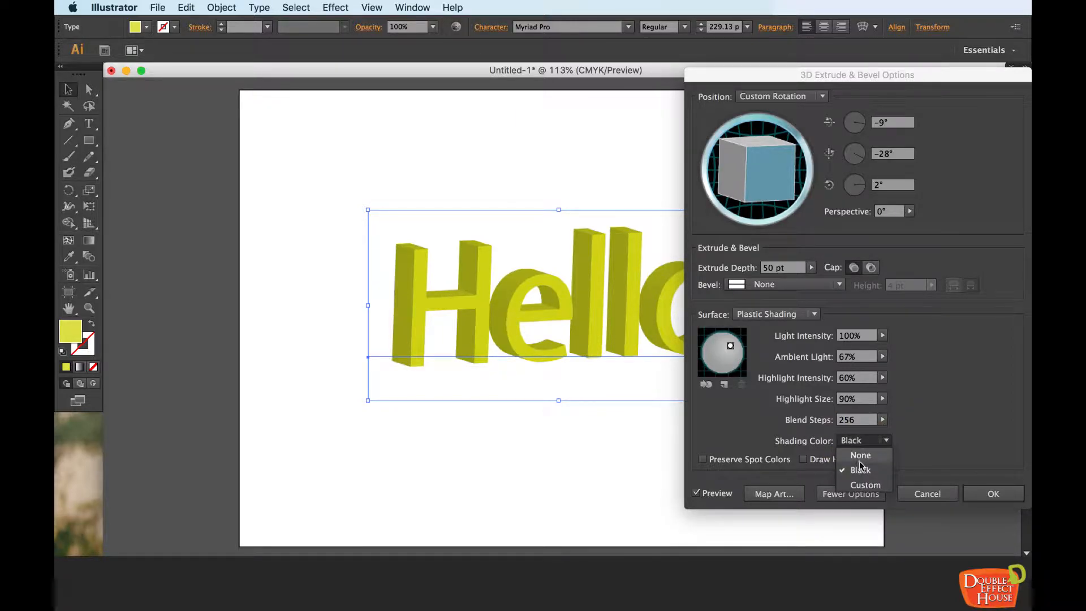
left_click(860, 455)
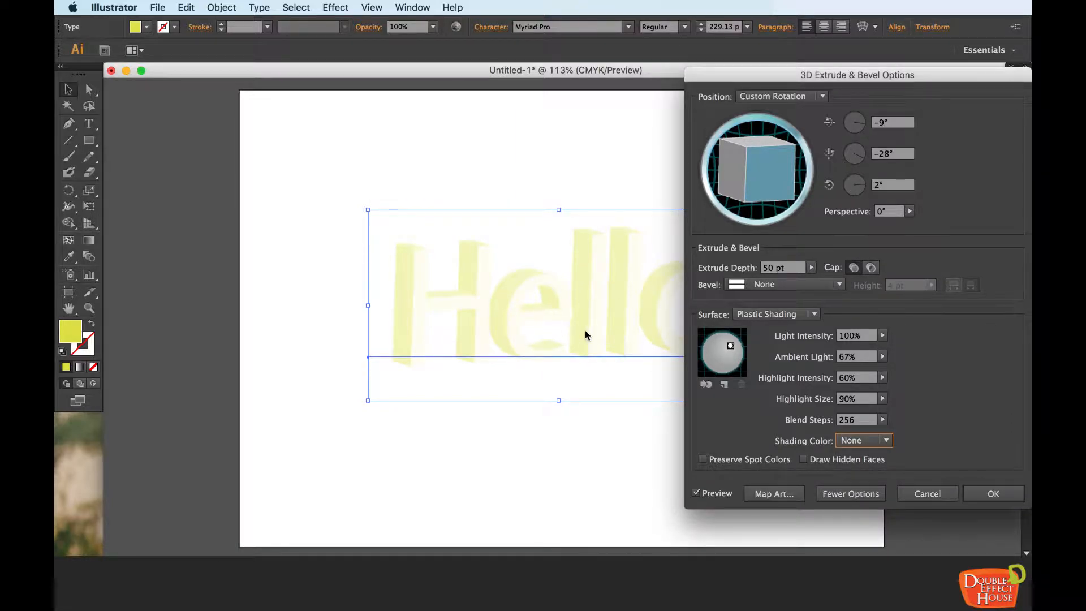
left_click(886, 441)
left_click(864, 485)
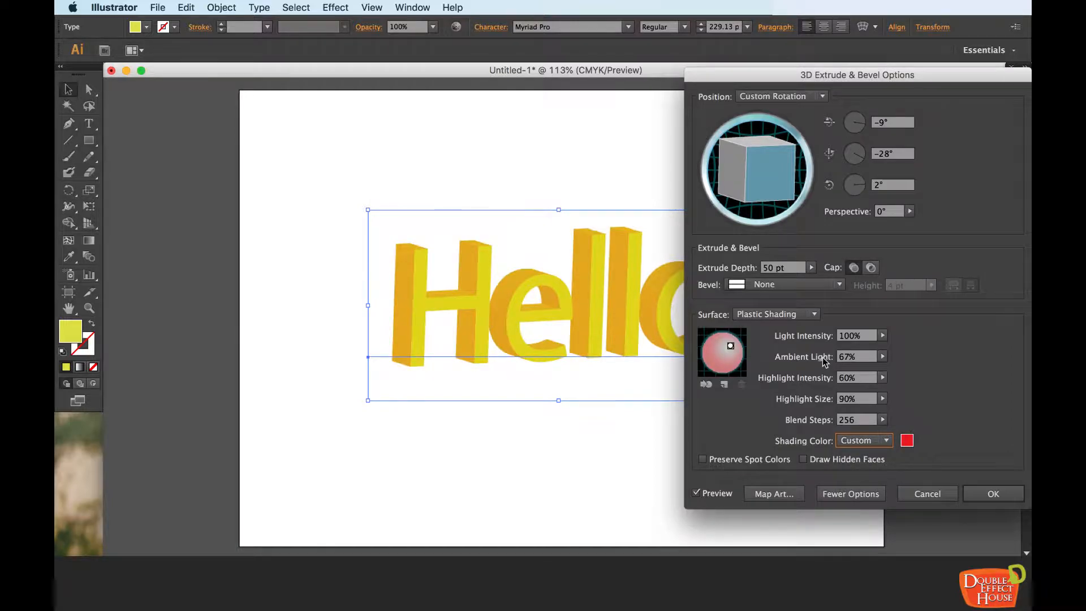
left_click(906, 440)
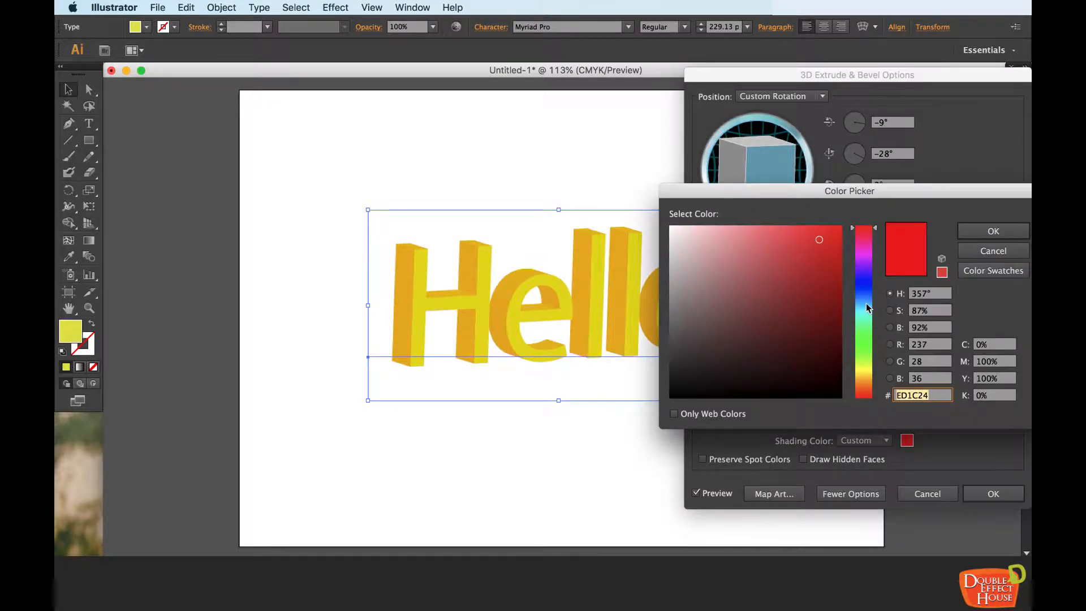
left_click(863, 344)
left_click_drag(819, 231, 838, 225)
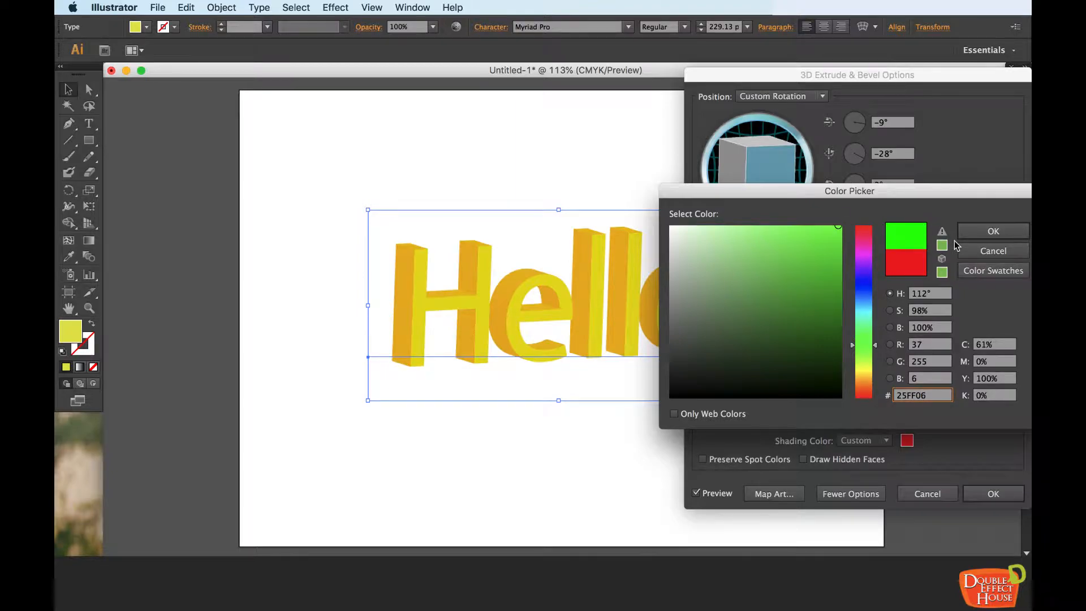
left_click(992, 231)
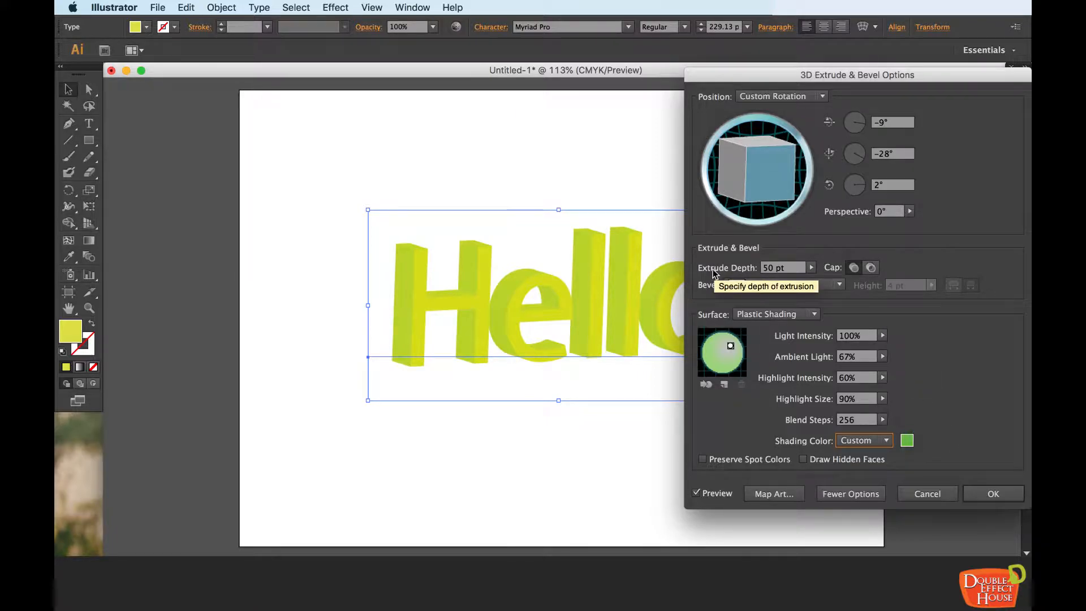
Step: Set the extrude depth to 44 pt and try the hollow cap before restoring the solid cap
left_click(811, 267)
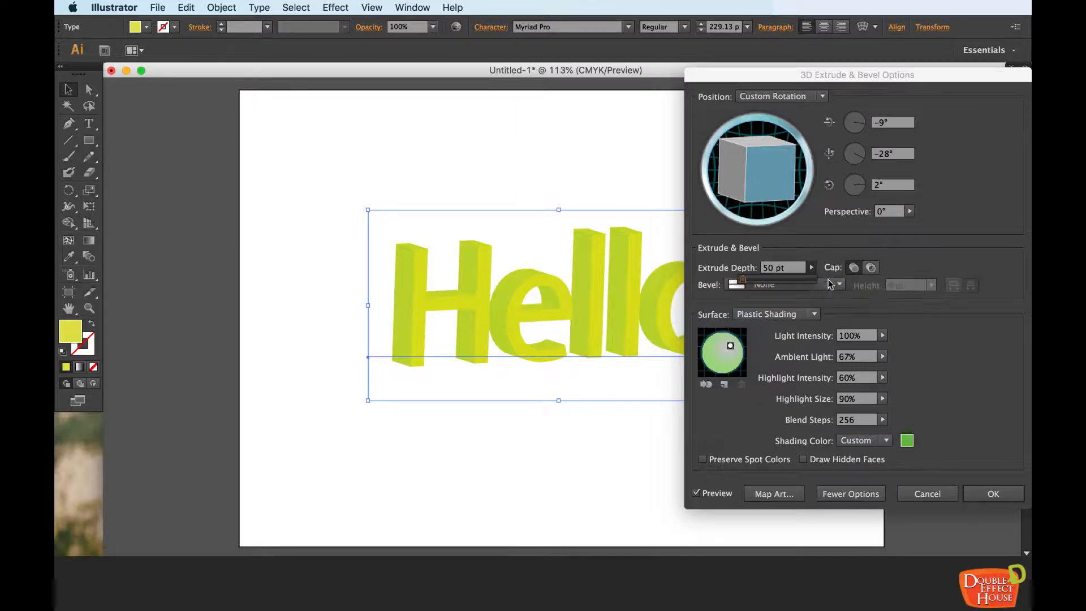
left_click_drag(743, 281, 743, 284)
left_click(869, 268)
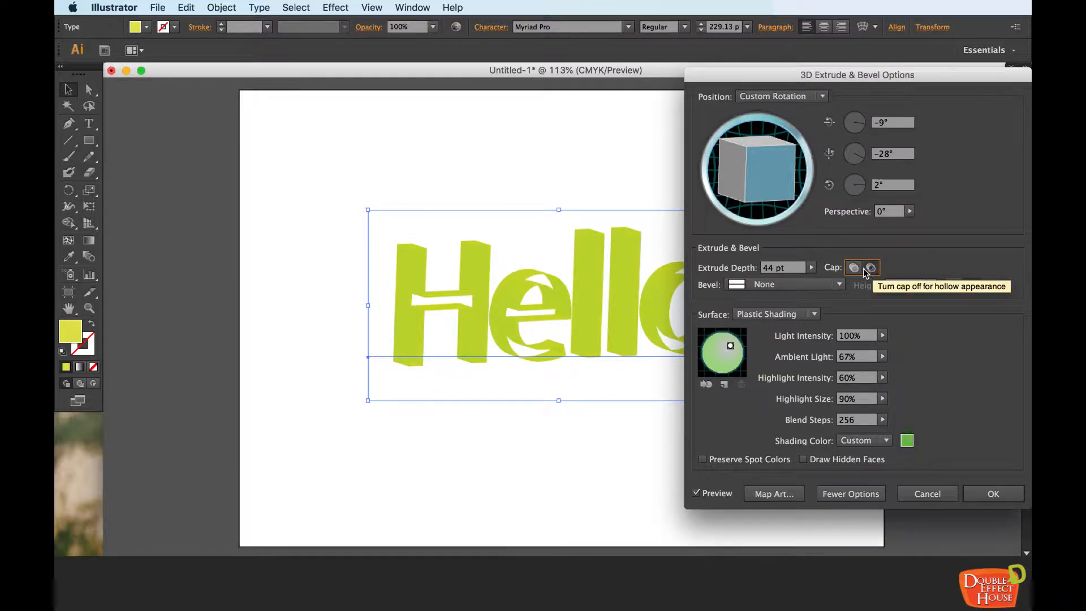
left_click(854, 268)
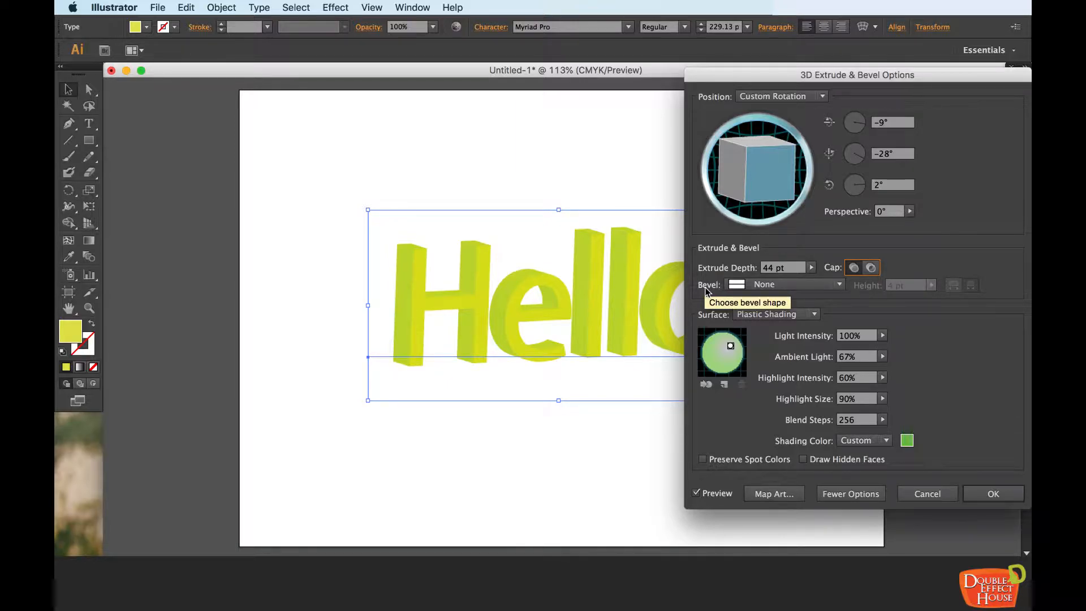
Step: Try the Classic bevel shape on the extruded text, and restore the bevel to None
left_click(828, 284)
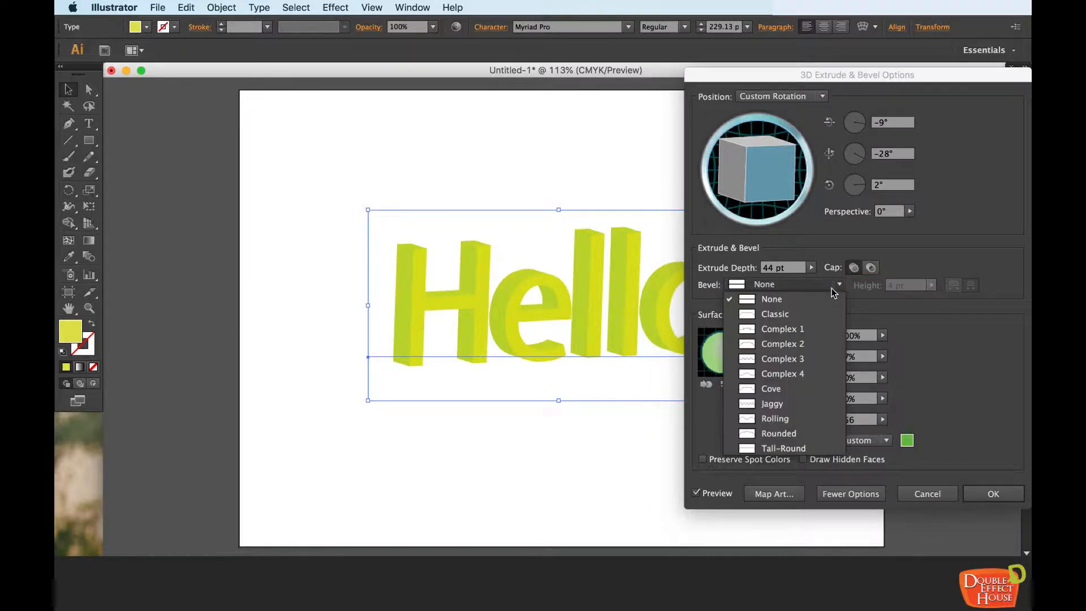
left_click(806, 313)
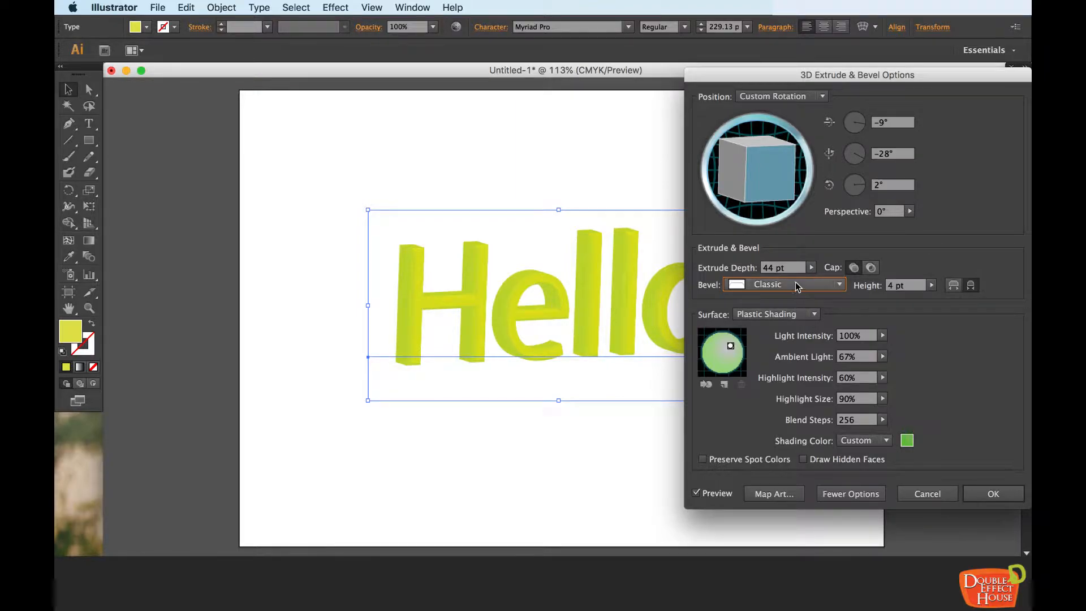
left_click(797, 286)
left_click(777, 299)
left_click(780, 284)
left_click(775, 299)
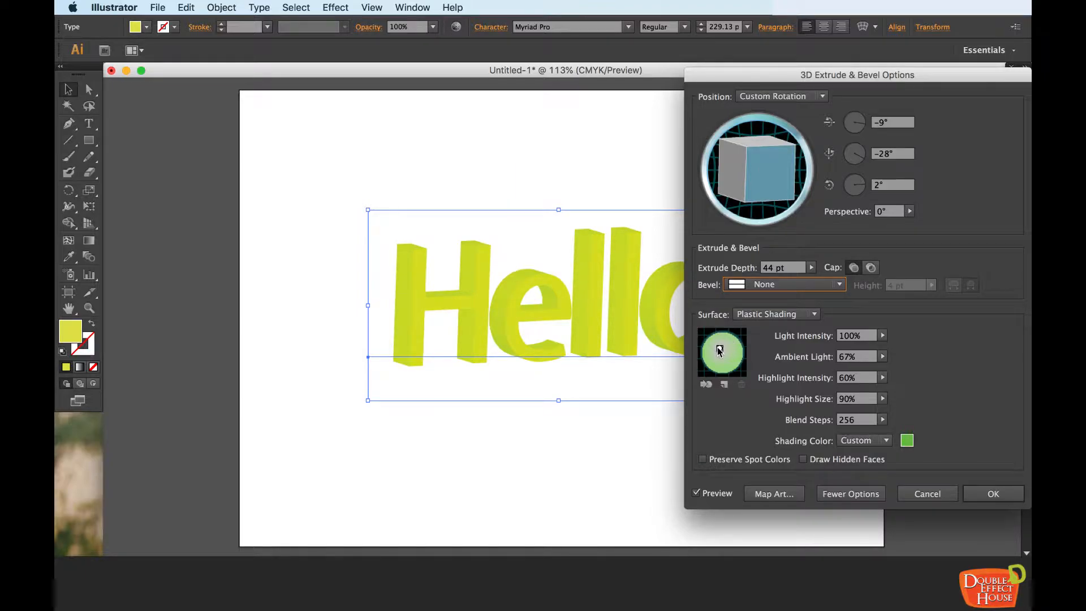
Step: Set the shading color to Black and move the light to the right side of the shading sphere
left_click_drag(717, 351, 724, 351)
left_click(887, 441)
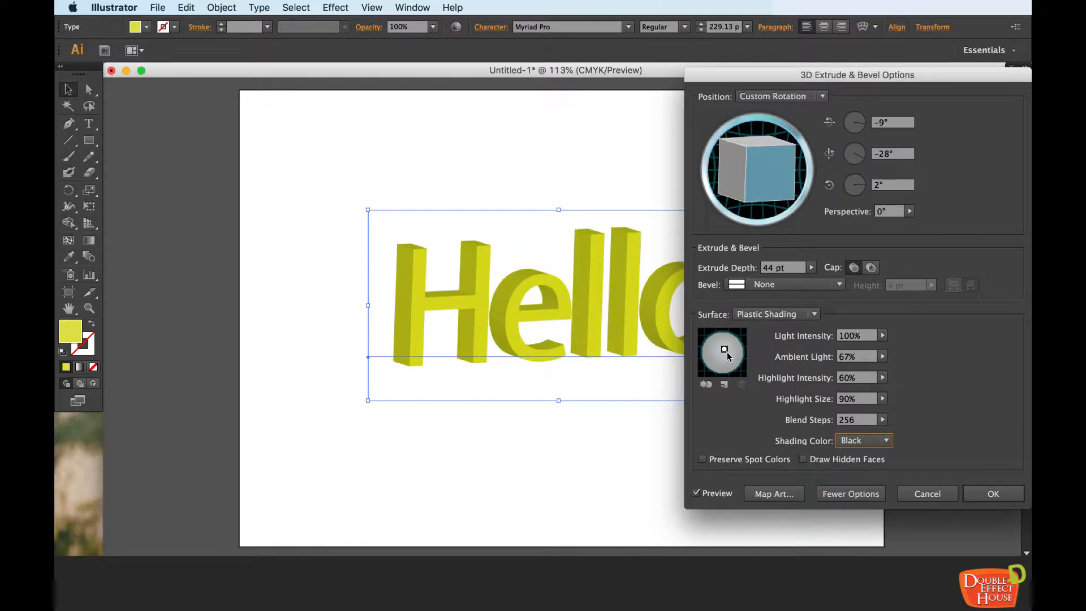
mouse_move(725, 349)
left_mouse_down()
mouse_move(734, 358)
mouse_move(730, 347)
mouse_move(714, 354)
mouse_move(737, 351)
left_mouse_up()
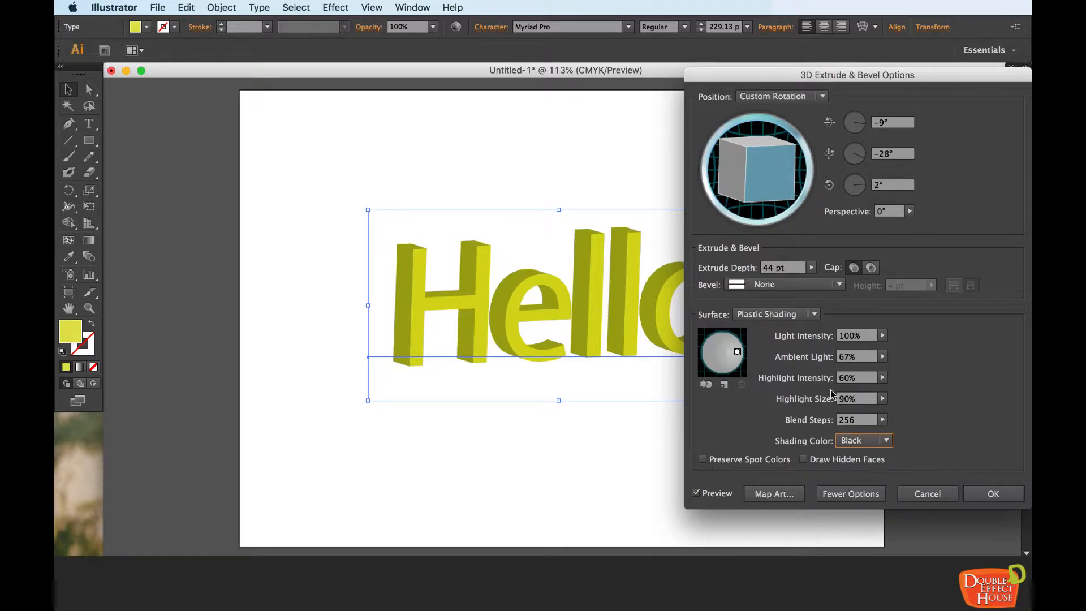
Step: Set the X-axis and Z-axis rotations to 0°, apply the 3D effect, and deselect the text
left_click(889, 121)
left_click_drag(888, 122, 863, 124)
type("0")
left_click_drag(890, 184, 843, 181)
type("0")
left_click(898, 153)
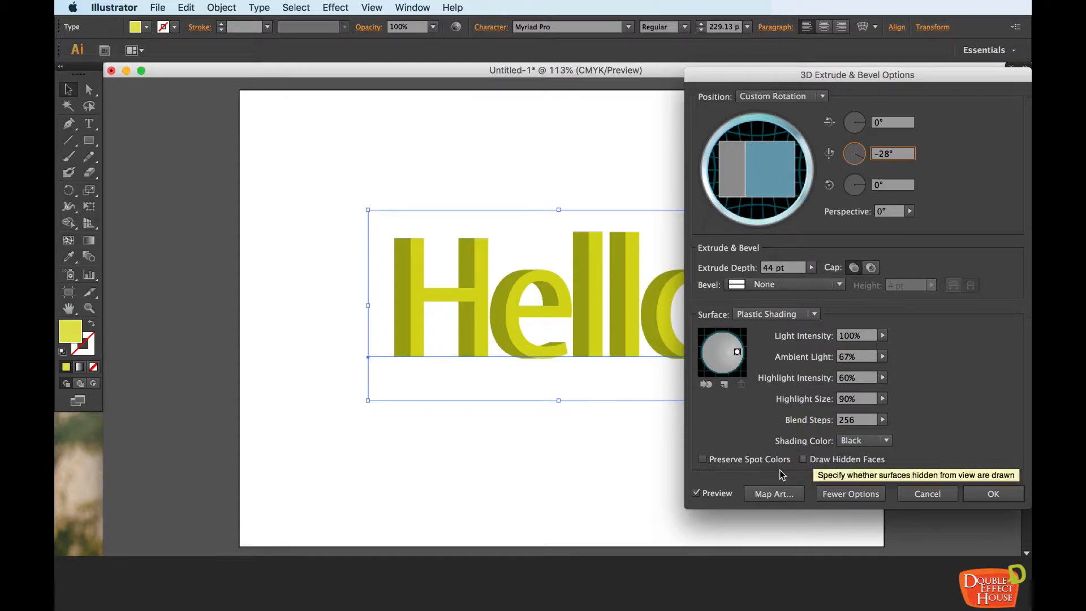
left_click(974, 494)
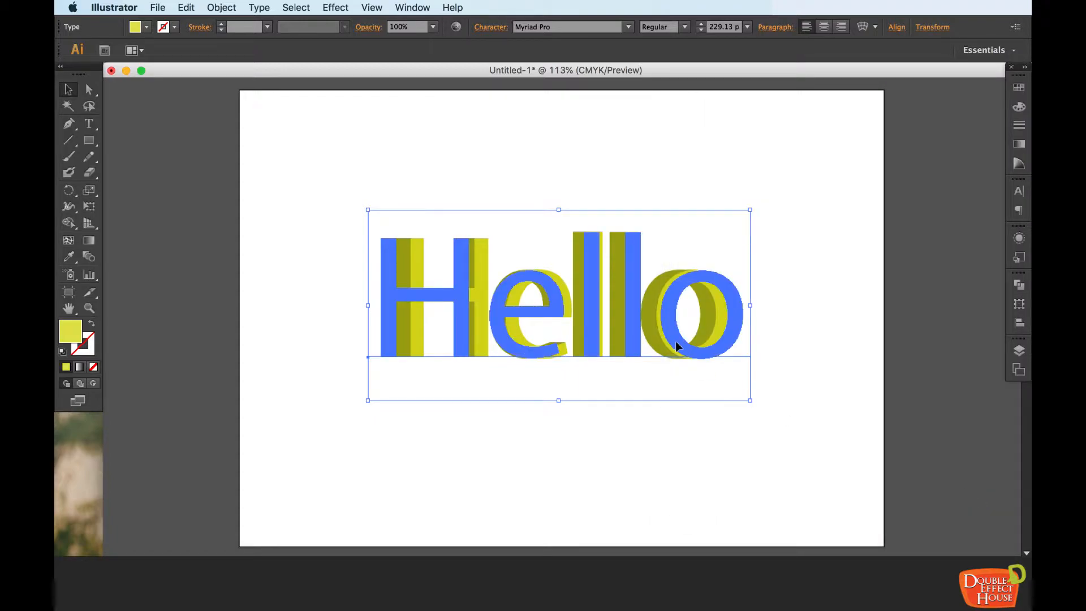
left_click(791, 271)
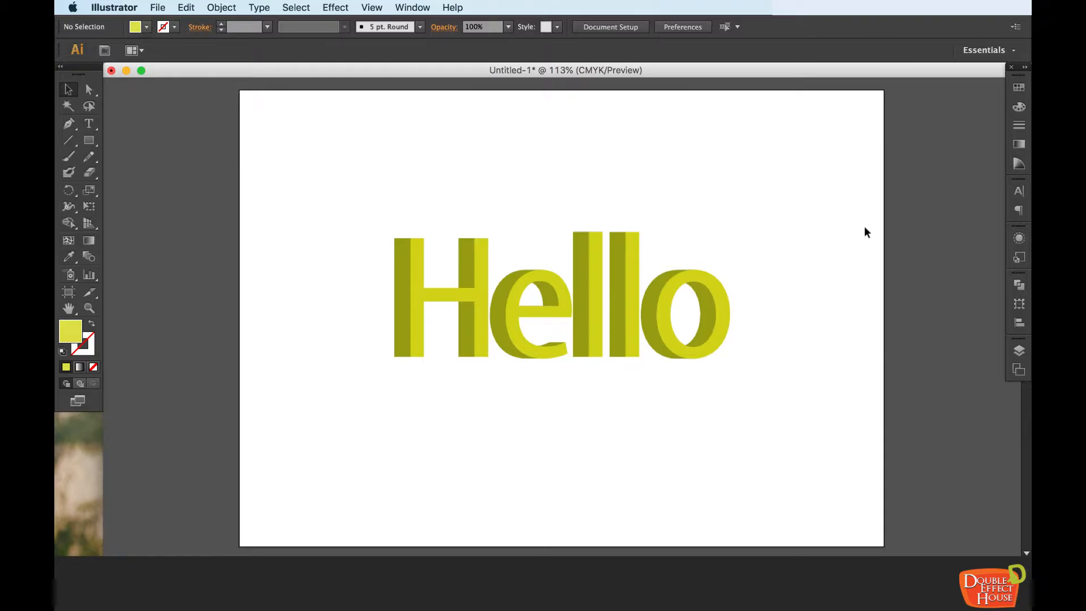
left_click(340, 9)
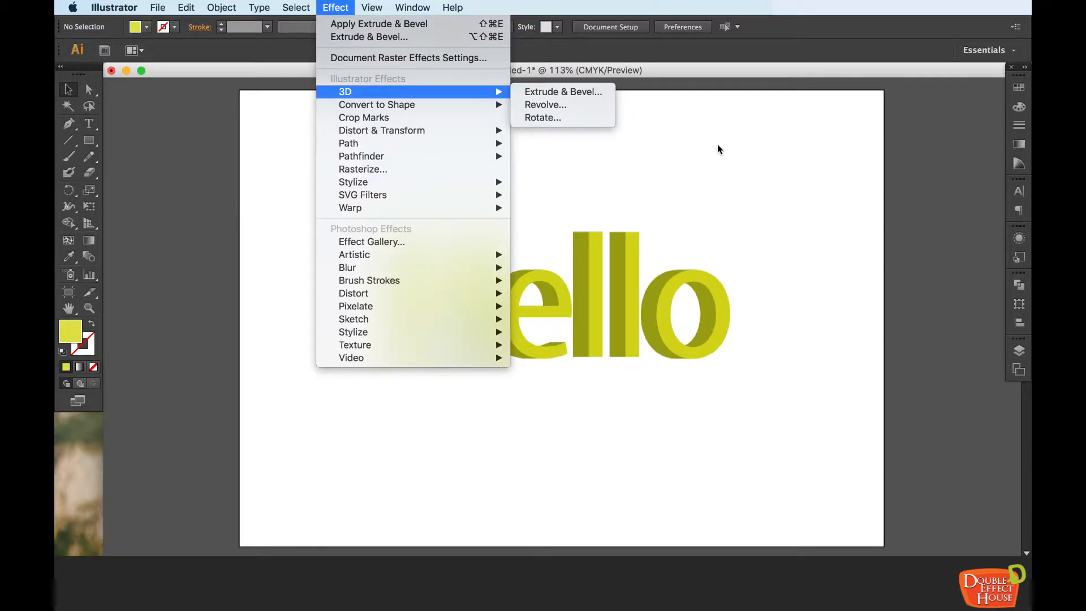
left_click(761, 178)
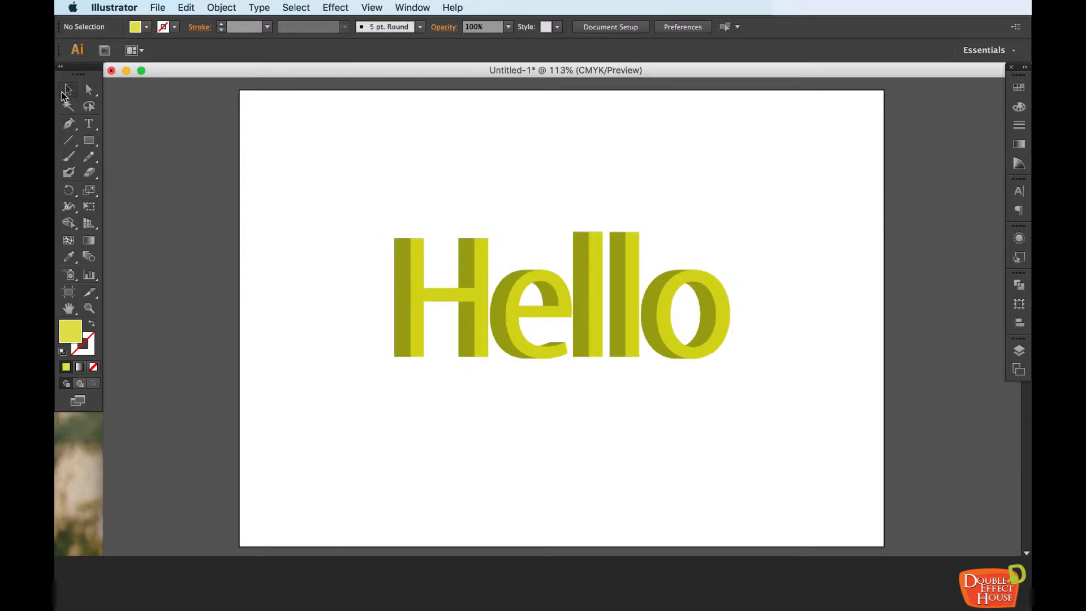
Step: Display the appearance attributes of the Hello text and toggle its 3D Extrude & Bevel effect off and back on
left_click(579, 286)
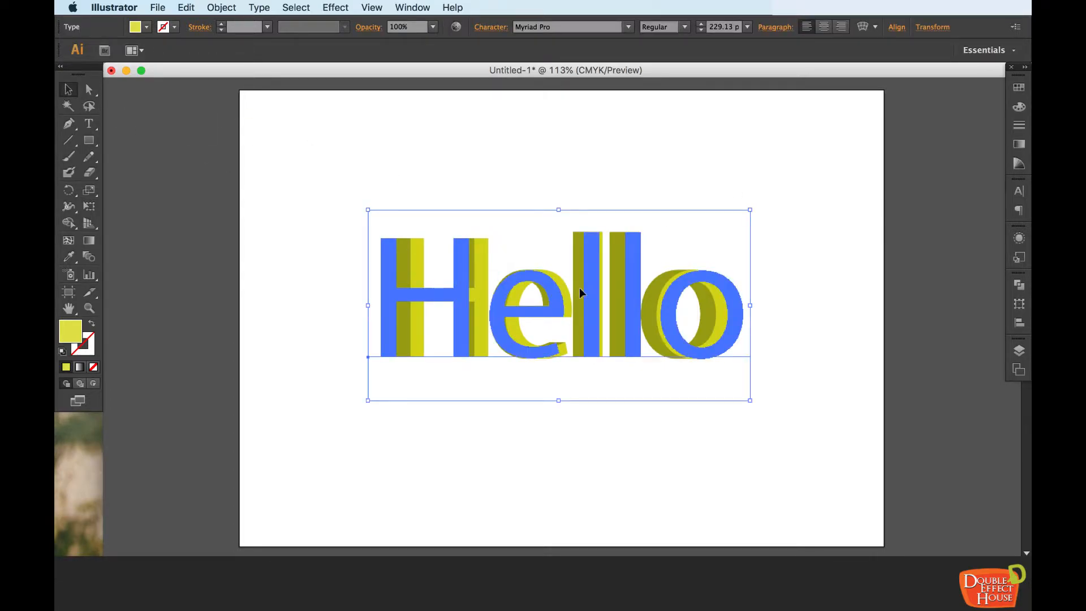
left_click(412, 8)
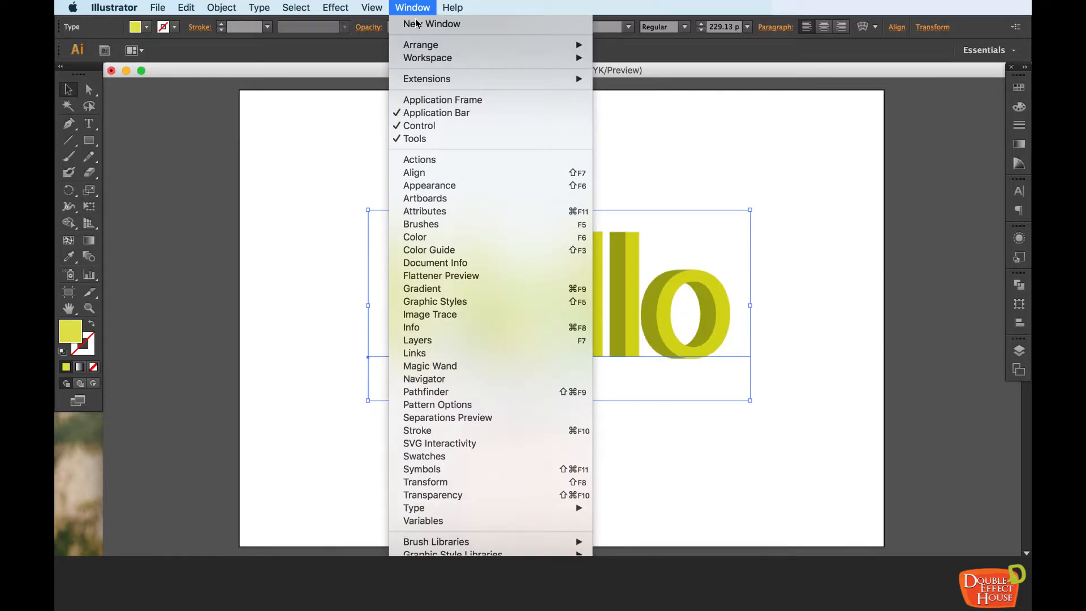
left_click(419, 187)
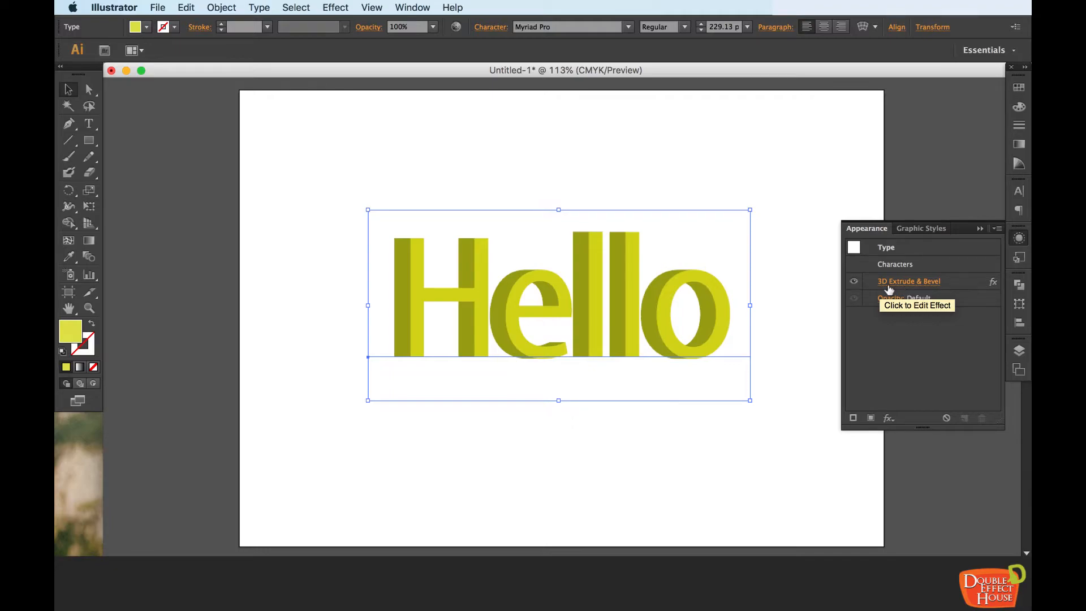
left_click(855, 283)
left_click(855, 284)
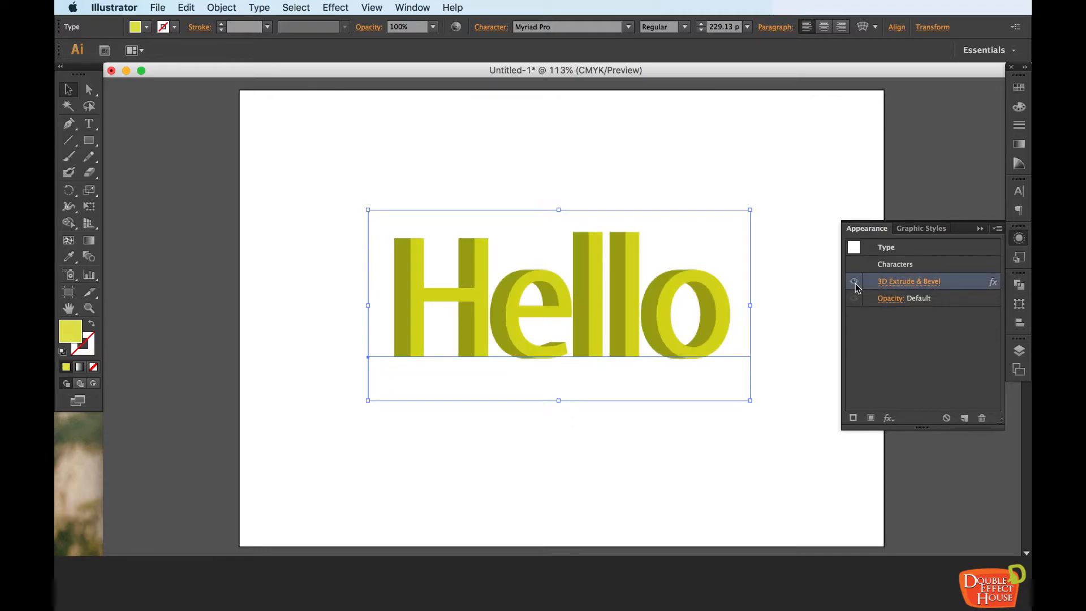
Step: Reopen the applied 3D Extrude & Bevel options from the text's appearance attributes, enable the preview, and accept the settings
left_click(916, 281)
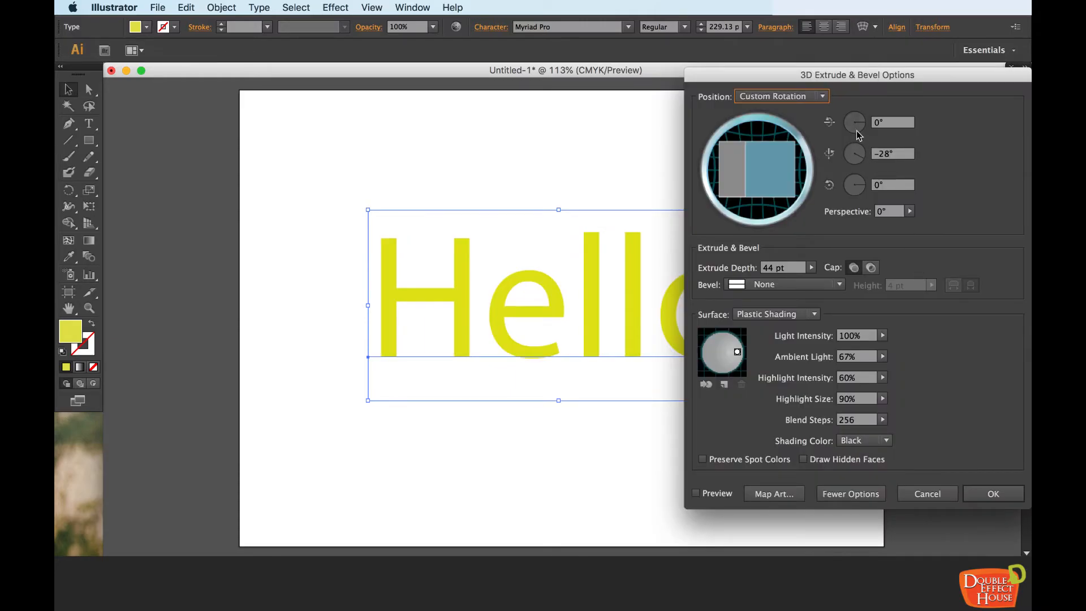
left_click(716, 494)
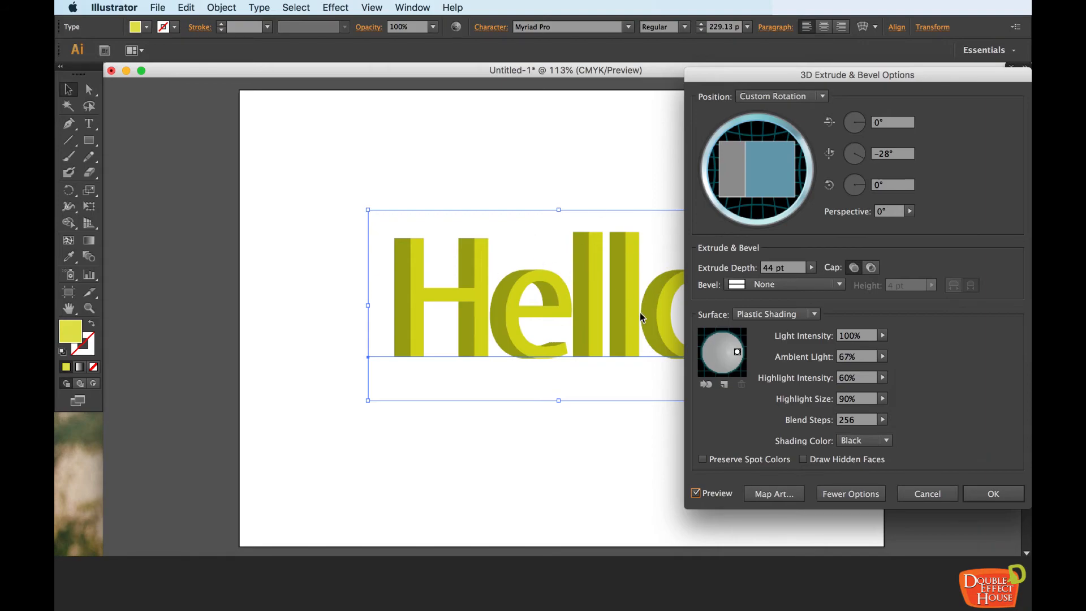
left_click(993, 493)
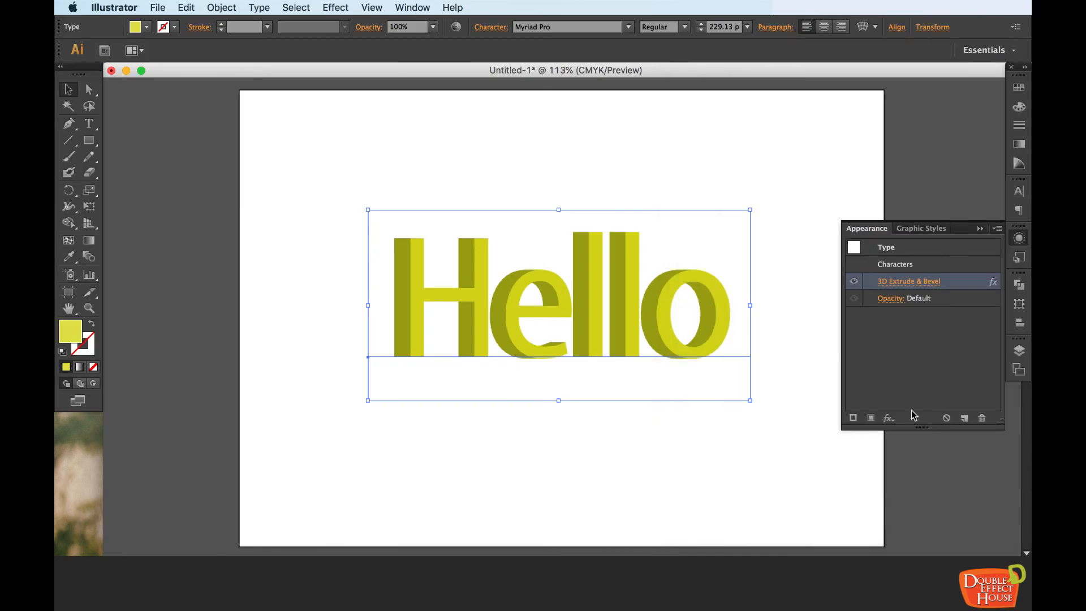